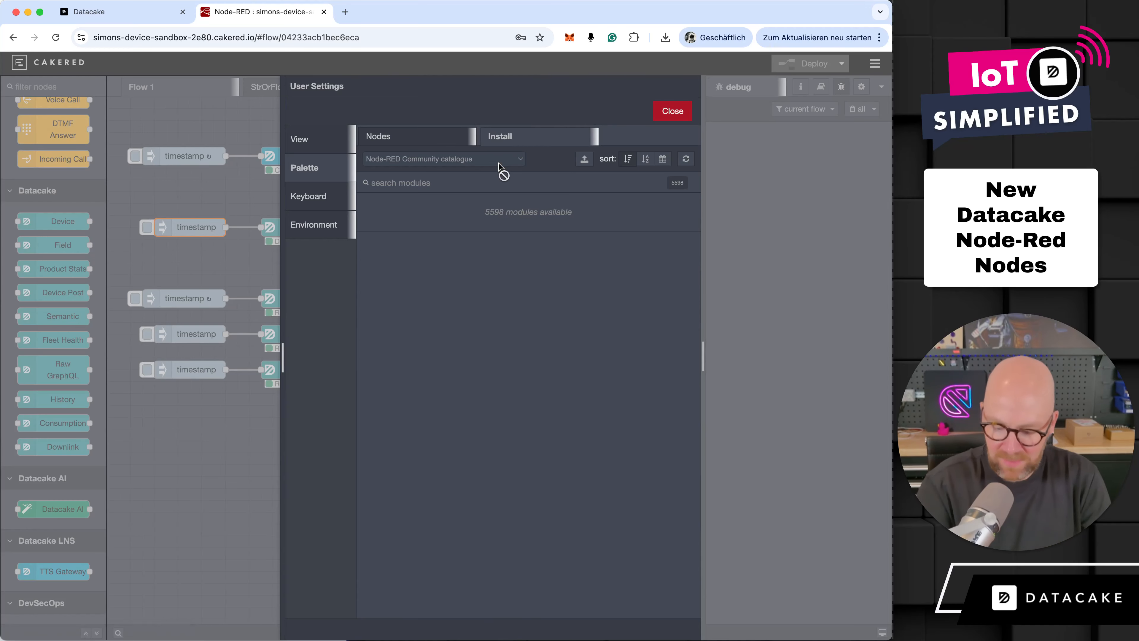
- Search the installable palette modules for "datacake", locate node-red-contrib-datacake-helpers, and close the user settings
{"action": "type", "text": "datacake"}
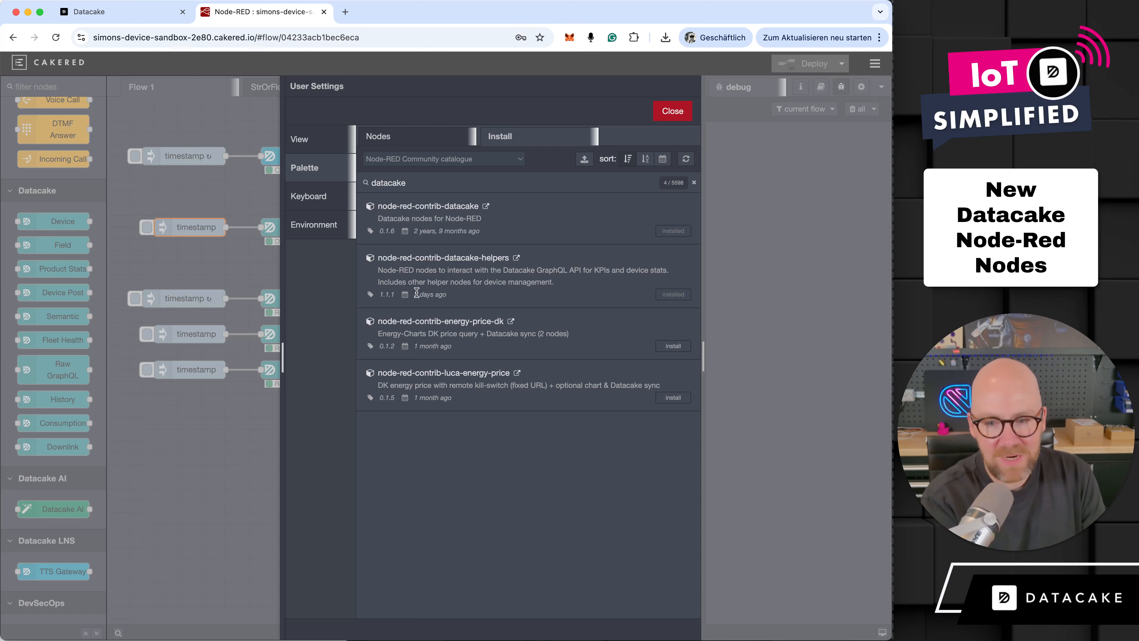
{"action": "left_click_drag", "start_coordinate": [381, 256], "coordinate": [509, 258]}
{"action": "left_click", "coordinate": [672, 112]}
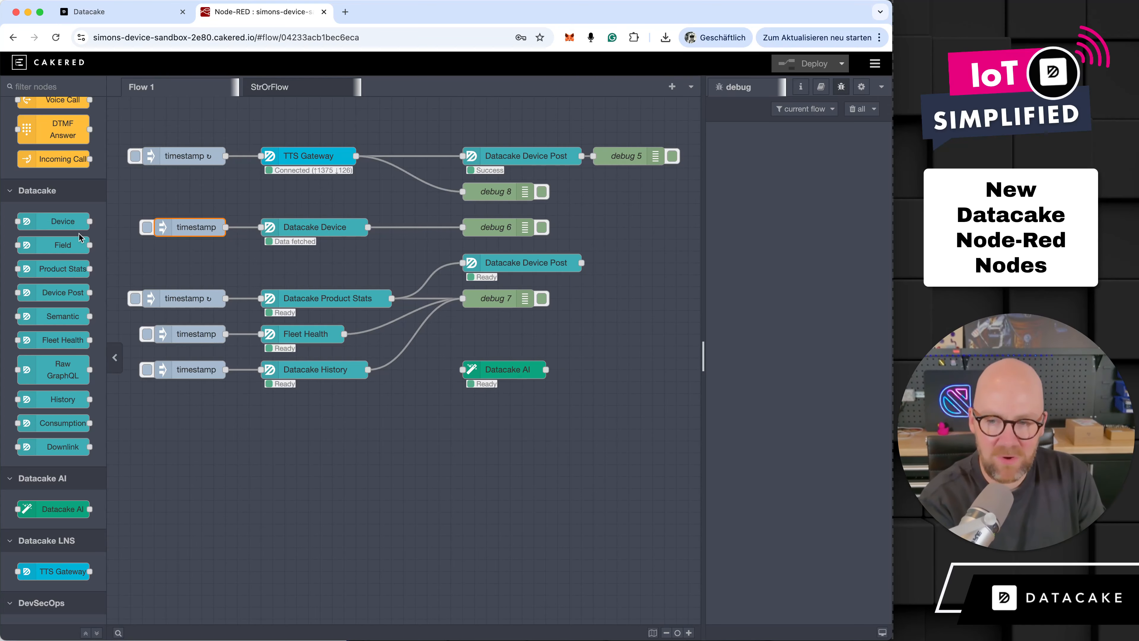
- Read the palette description of the Device node and review the settings of the flow's Datacake Device node
{"action": "mouse_move", "coordinate": [70, 222]}
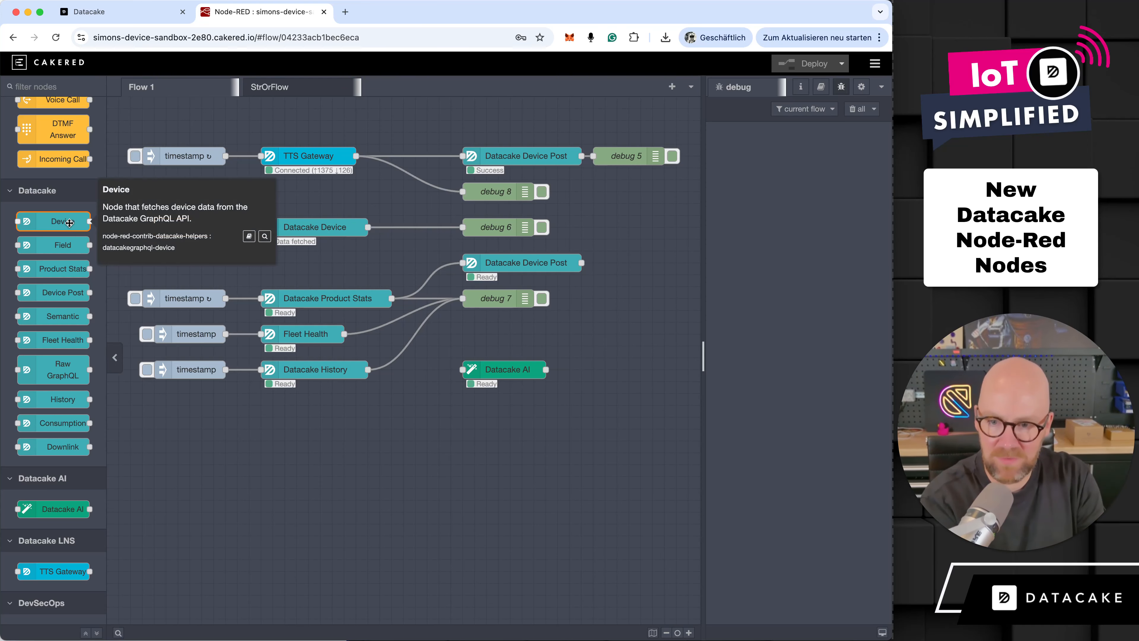
{"action": "left_click", "coordinate": [760, 150]}
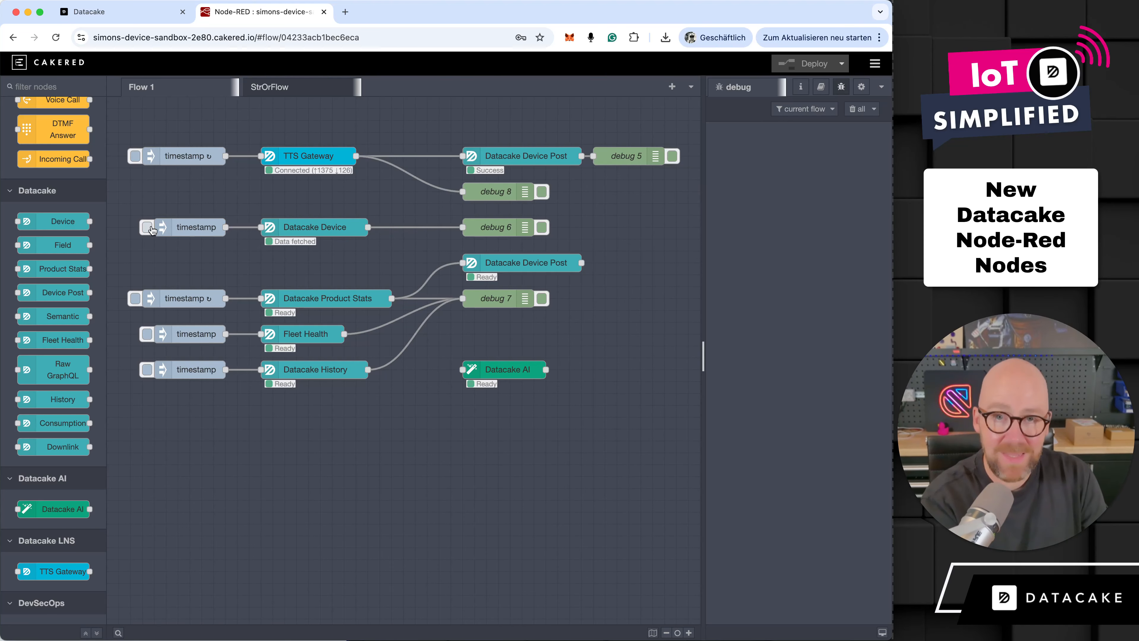
{"action": "double_click", "coordinate": [309, 228]}
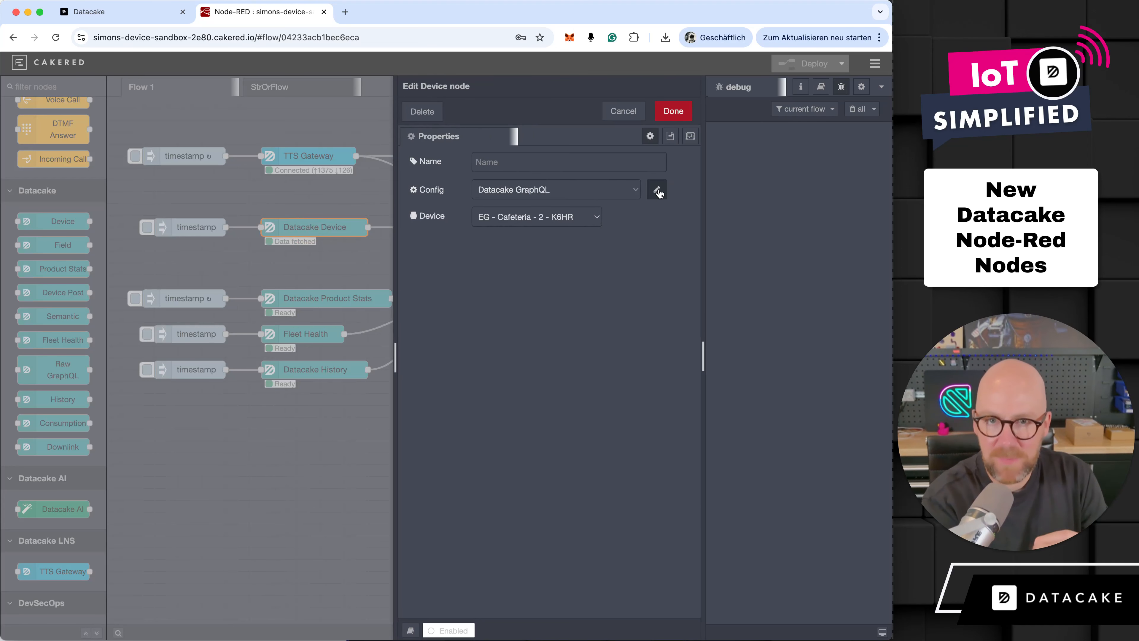
{"action": "left_click", "coordinate": [623, 113]}
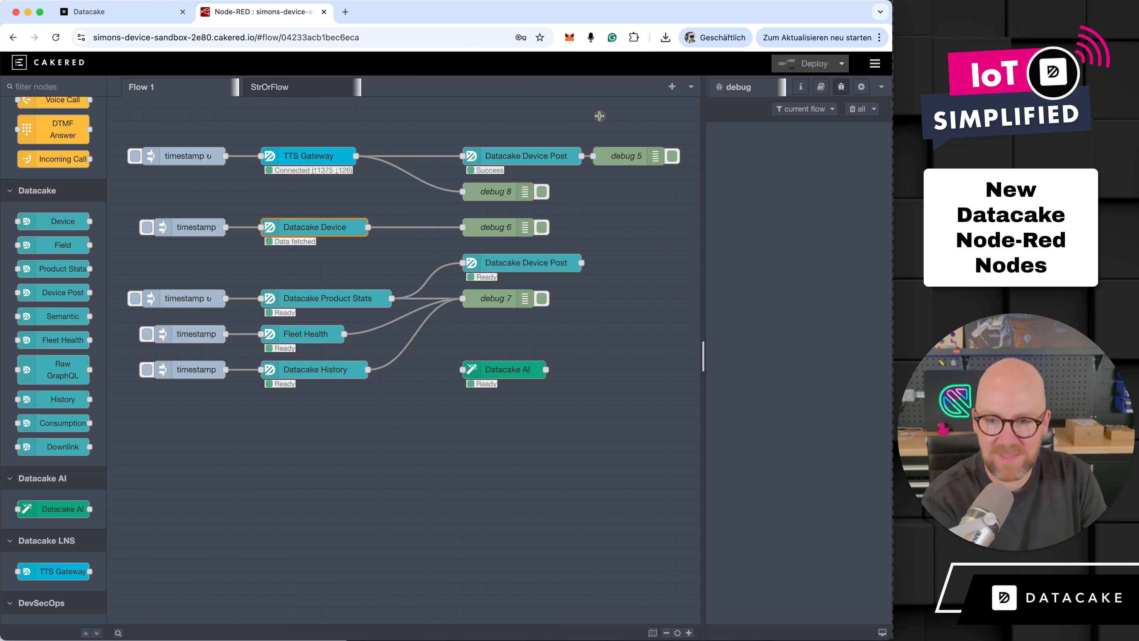
- Trigger the timestamp feeding the Datacake Device node and look through the device payload in the debug output
{"action": "left_click", "coordinate": [151, 229]}
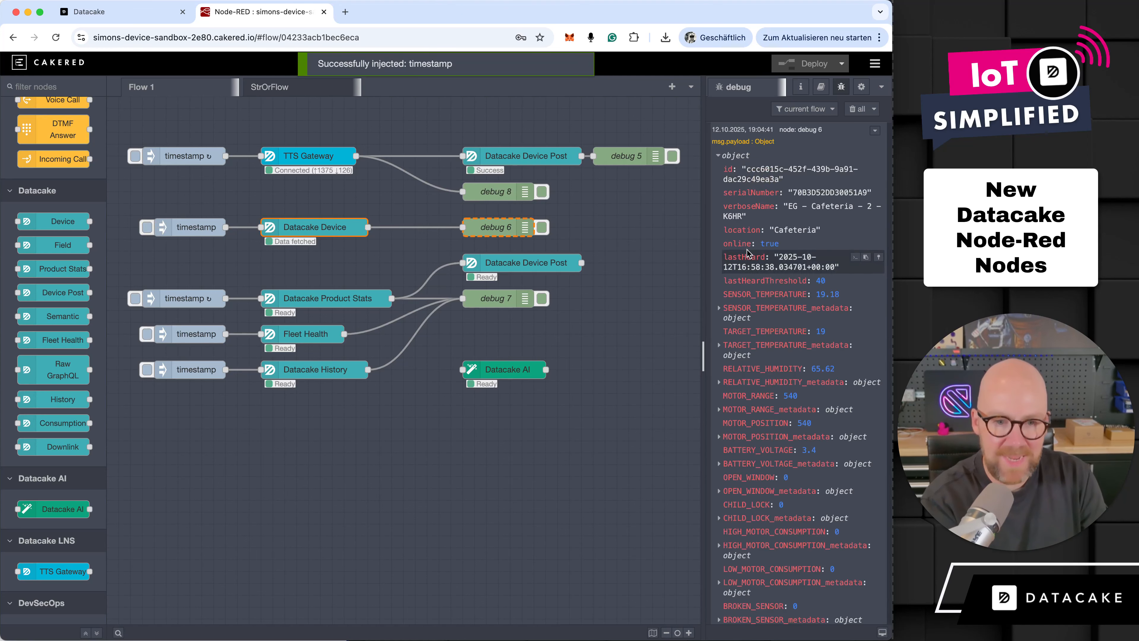
{"action": "scroll", "coordinate": [766, 343], "scroll_direction": "down", "scroll_amount": 6}
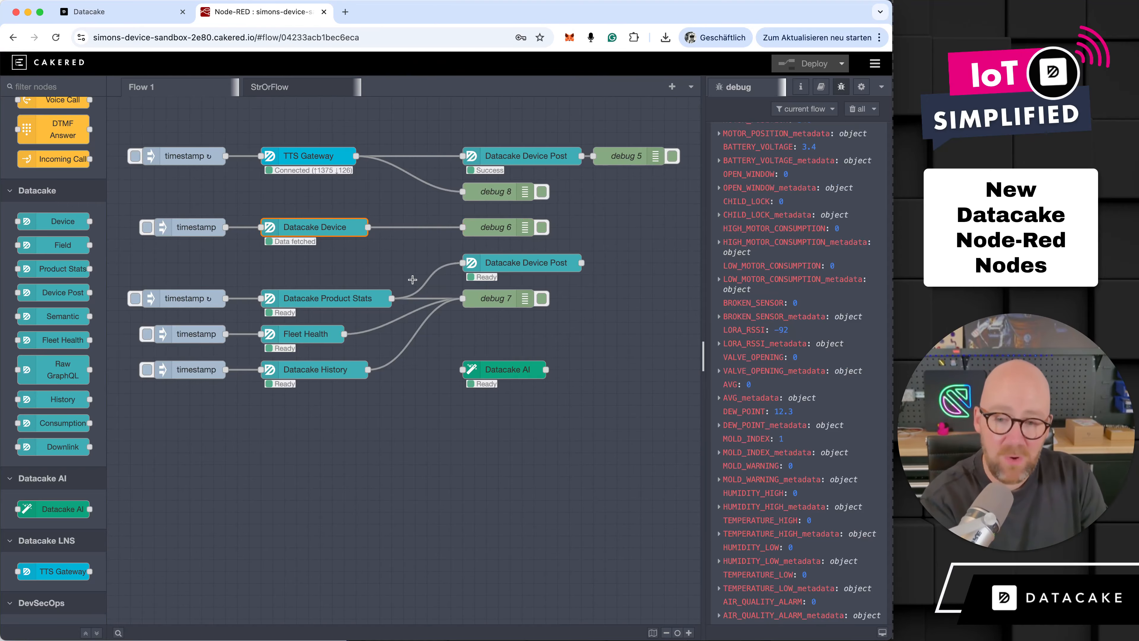
{"action": "left_click", "coordinate": [364, 281]}
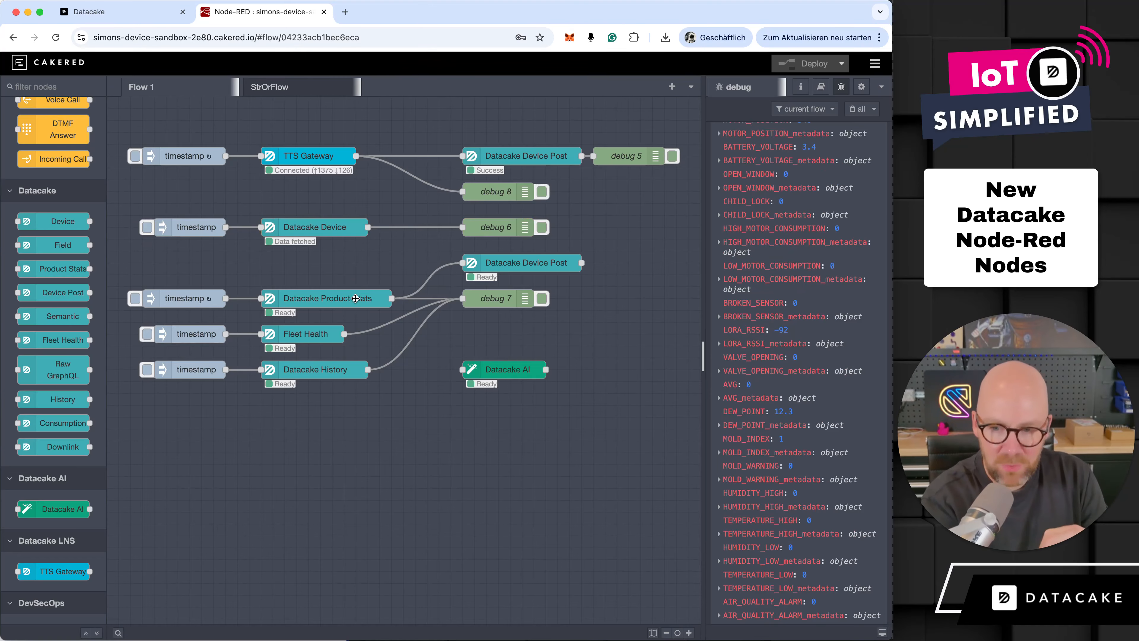
- Review the product and field settings of the Datacake Product Stats node, closing it without changes
{"action": "left_click", "coordinate": [355, 298]}
{"action": "double_click", "coordinate": [355, 298]}
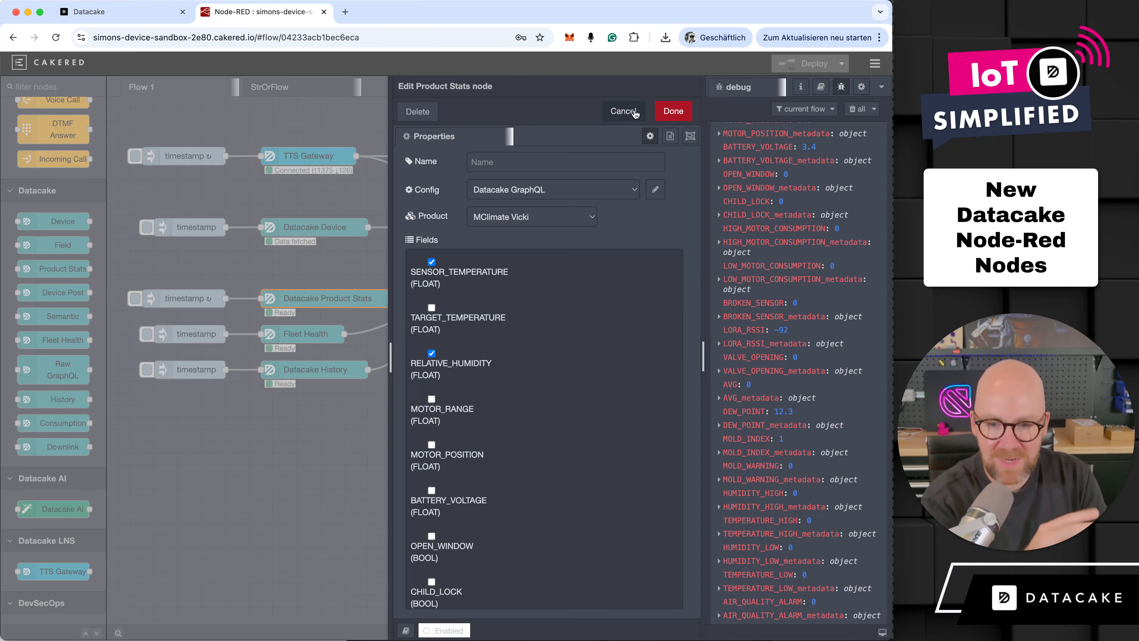
{"action": "left_click", "coordinate": [624, 111]}
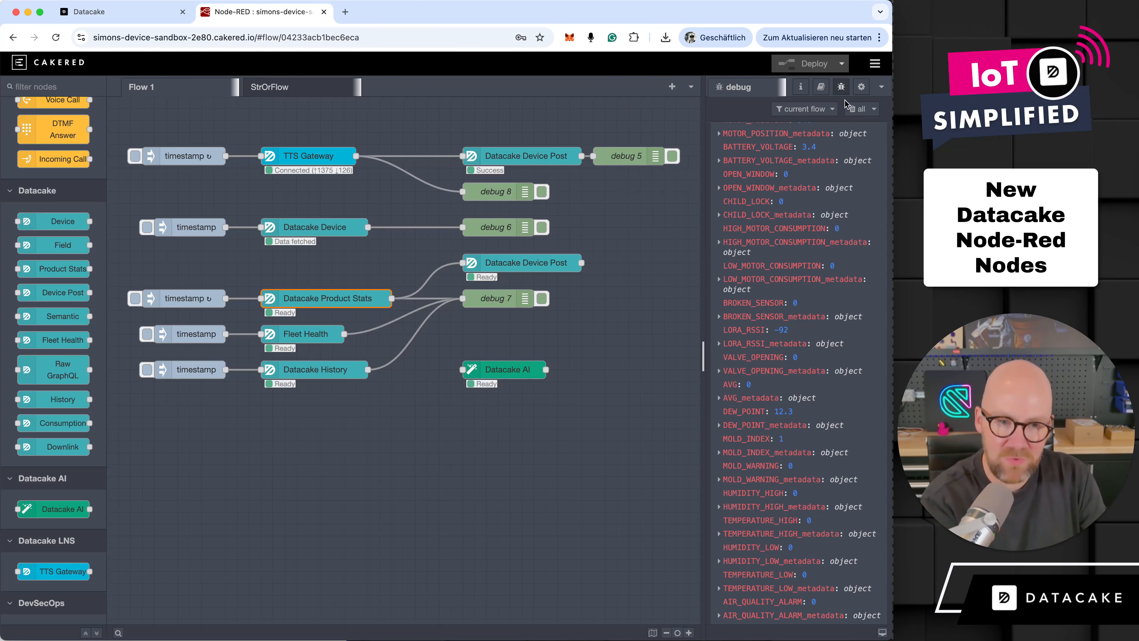
- Clear the debug messages, trigger the Datacake Product Stats branch, and expand the resulting payload object
{"action": "left_click", "coordinate": [853, 108]}
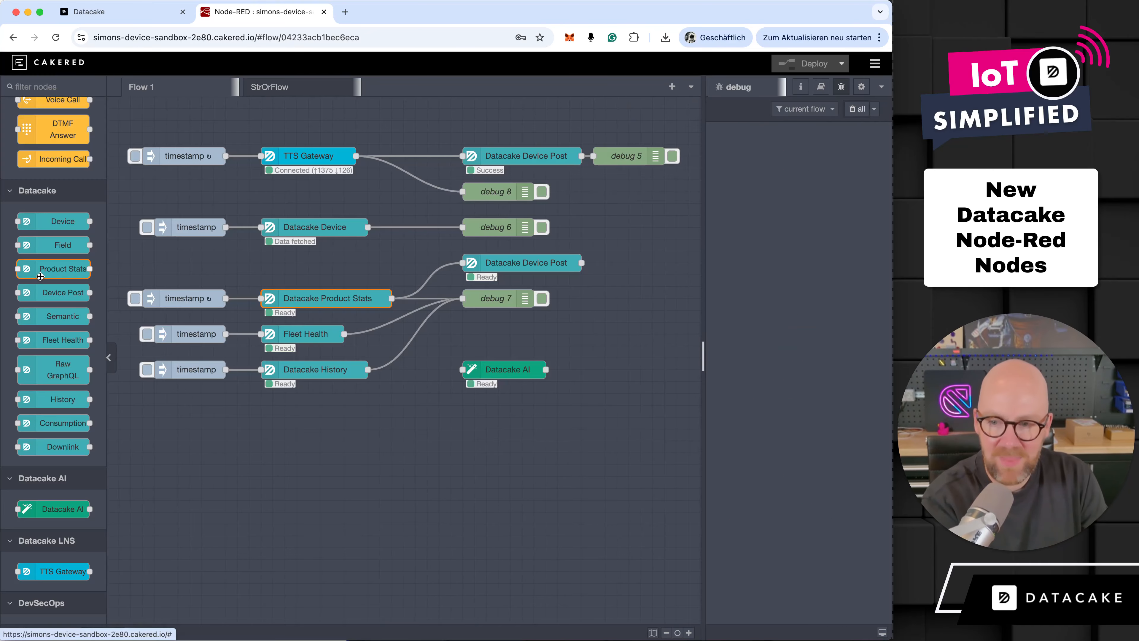
{"action": "left_click", "coordinate": [134, 298]}
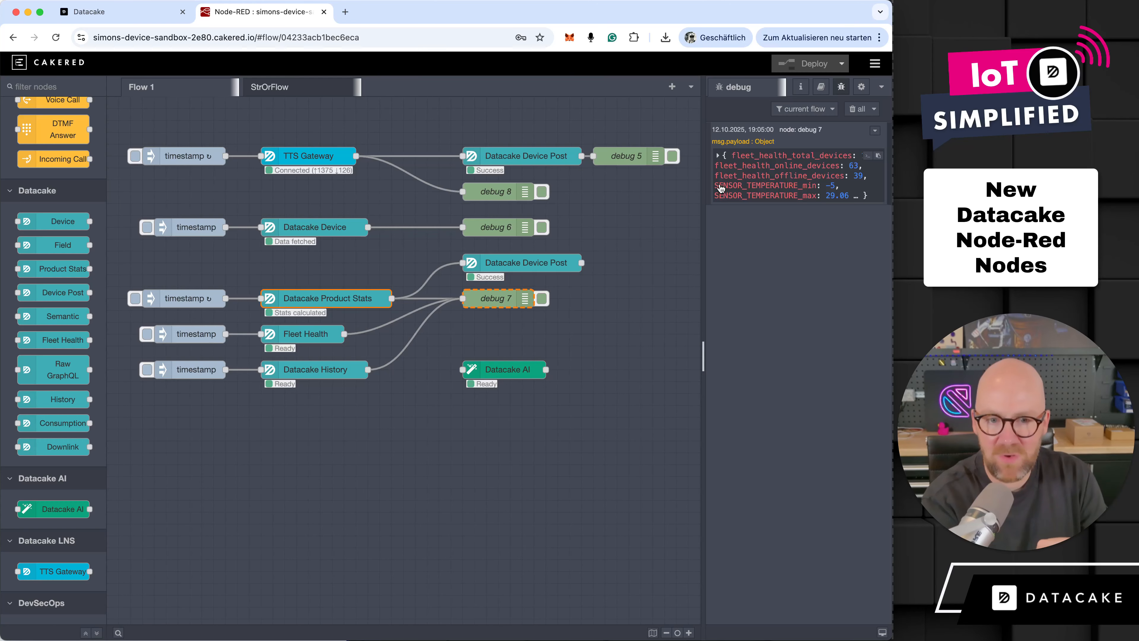
{"action": "left_click", "coordinate": [721, 187]}
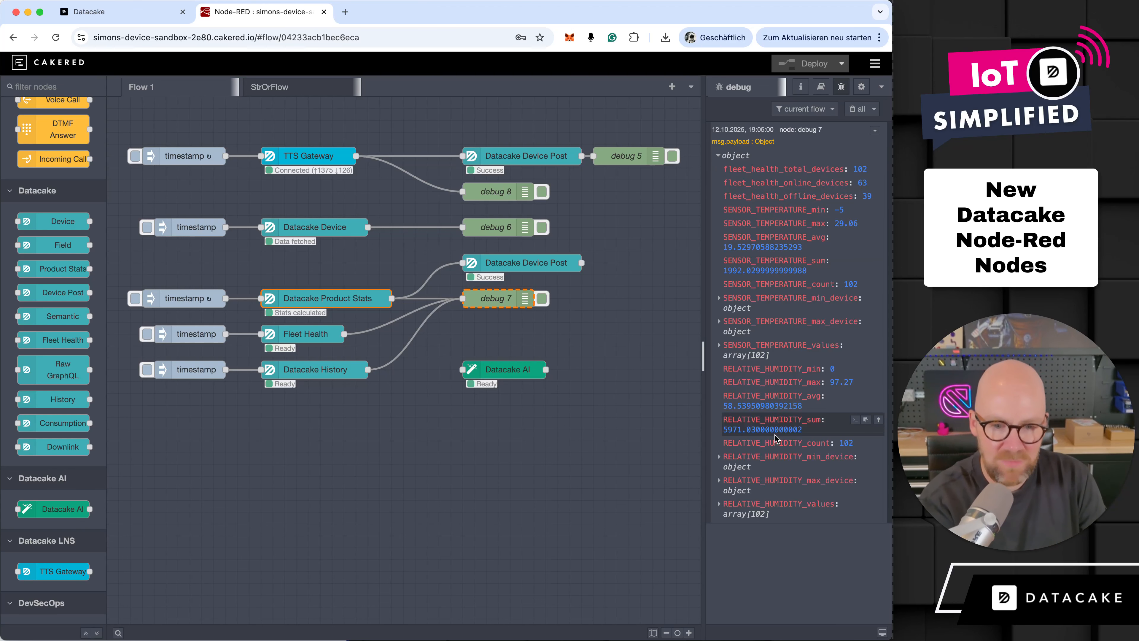
- Reopen the Datacake Product Stats node and look through its list of selectable fields, leaving them as they are
{"action": "left_click", "coordinate": [361, 298]}
{"action": "double_click", "coordinate": [361, 299]}
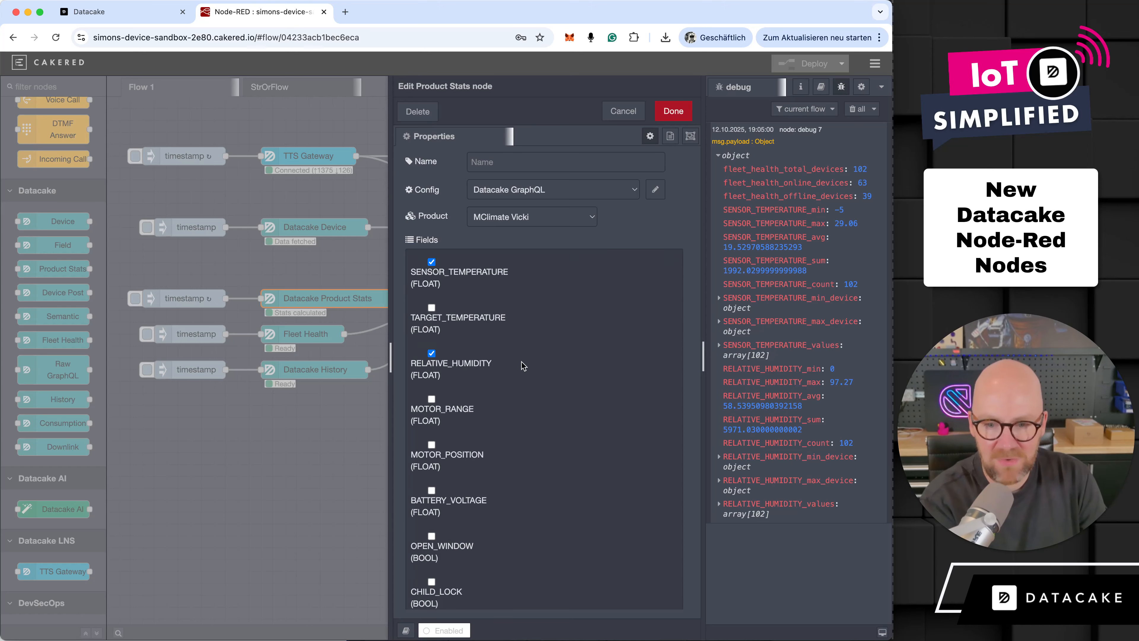
{"action": "scroll", "coordinate": [521, 362], "scroll_direction": "down", "scroll_amount": 3}
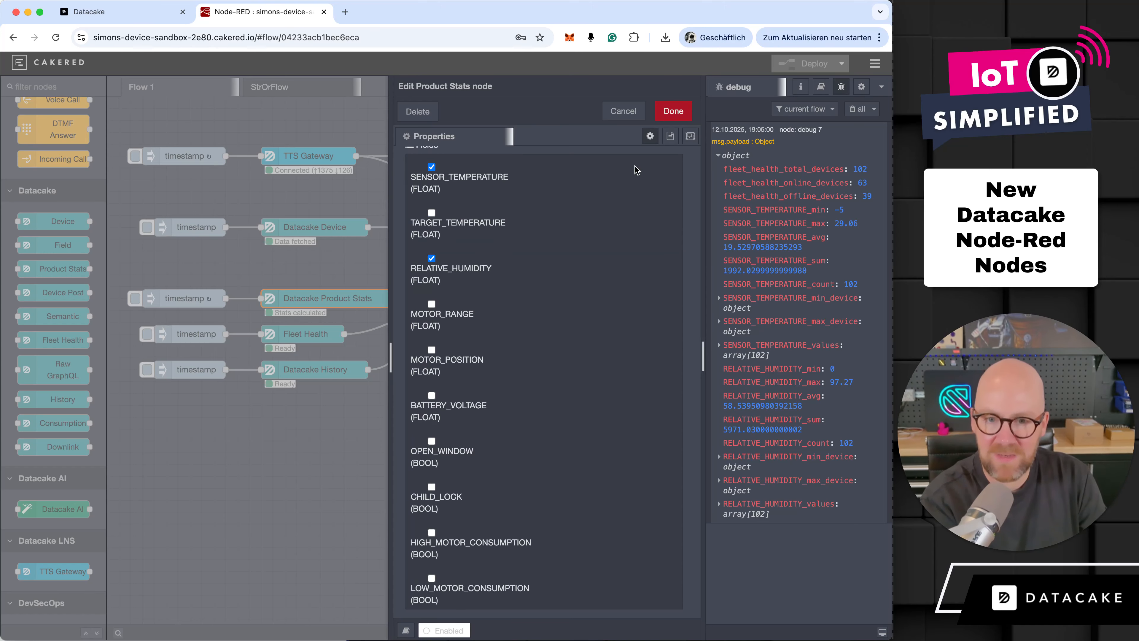
{"action": "left_click", "coordinate": [632, 108]}
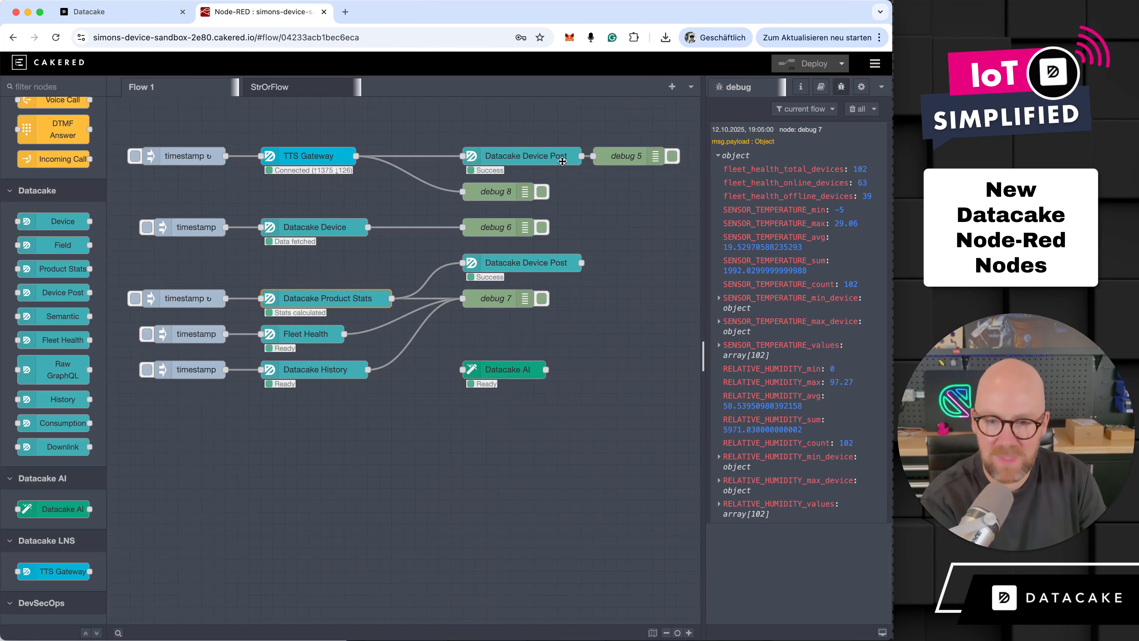
- Clear the debug messages and review the Fleet Health node's tag and statistics options without changing them
{"action": "left_click", "coordinate": [856, 108]}
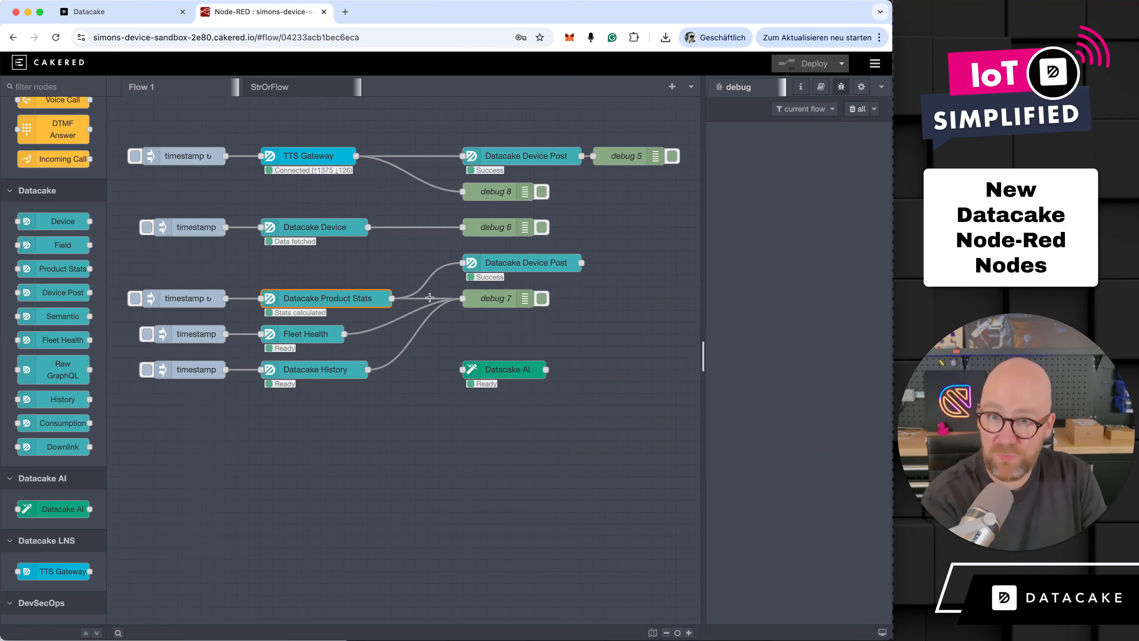
{"action": "double_click", "coordinate": [302, 333]}
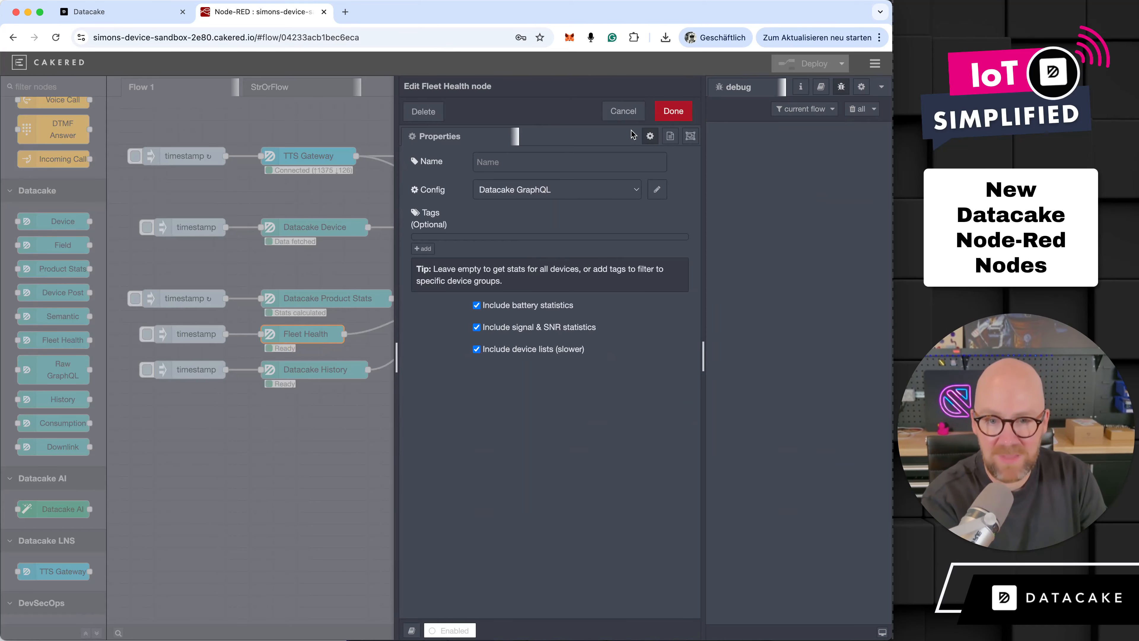
{"action": "left_click", "coordinate": [628, 117]}
- Trigger the Fleet Health branch and expand the payload's workspace, filters, fleet, battery, signal and snr objects
{"action": "left_click", "coordinate": [146, 333]}
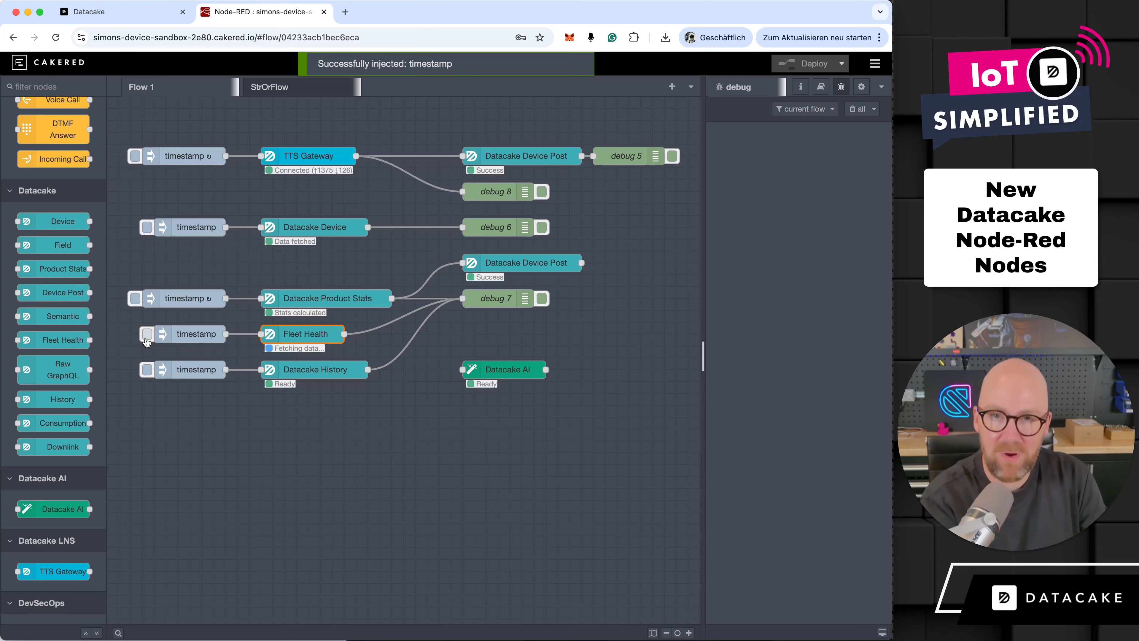
{"action": "left_click", "coordinate": [792, 175]}
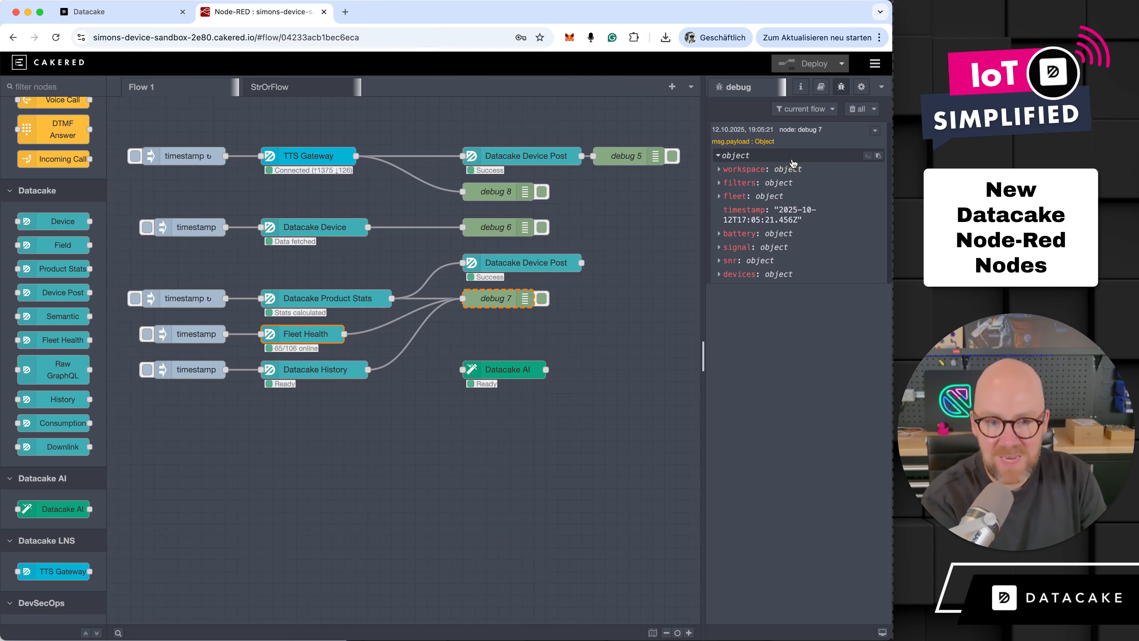
{"action": "left_click", "coordinate": [792, 175]}
{"action": "left_click", "coordinate": [780, 210]}
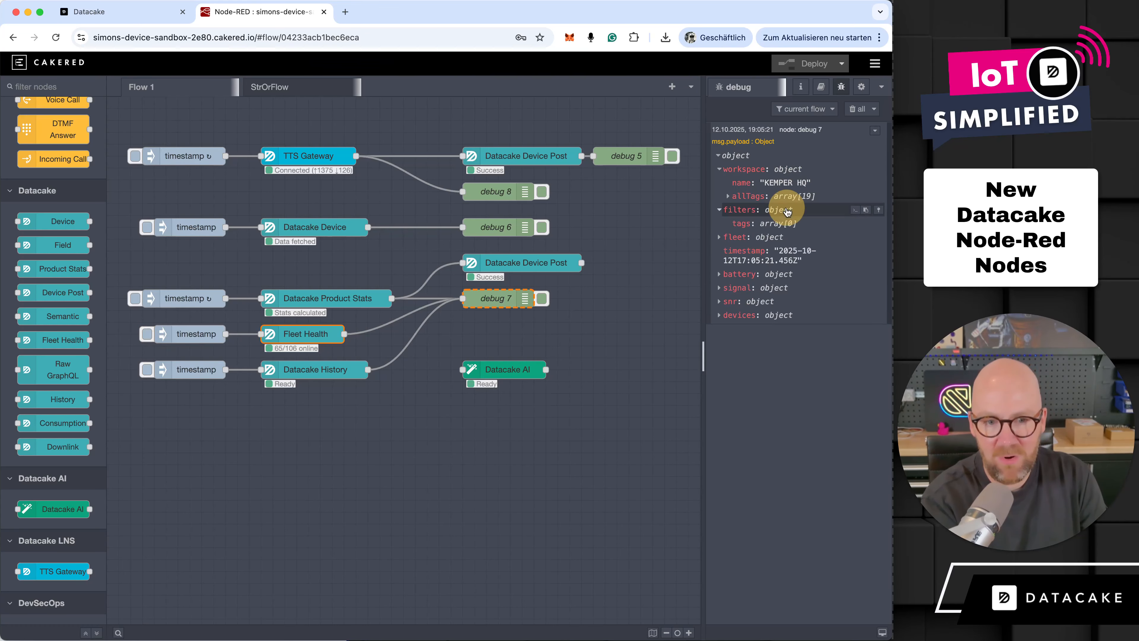
{"action": "left_click", "coordinate": [778, 243]}
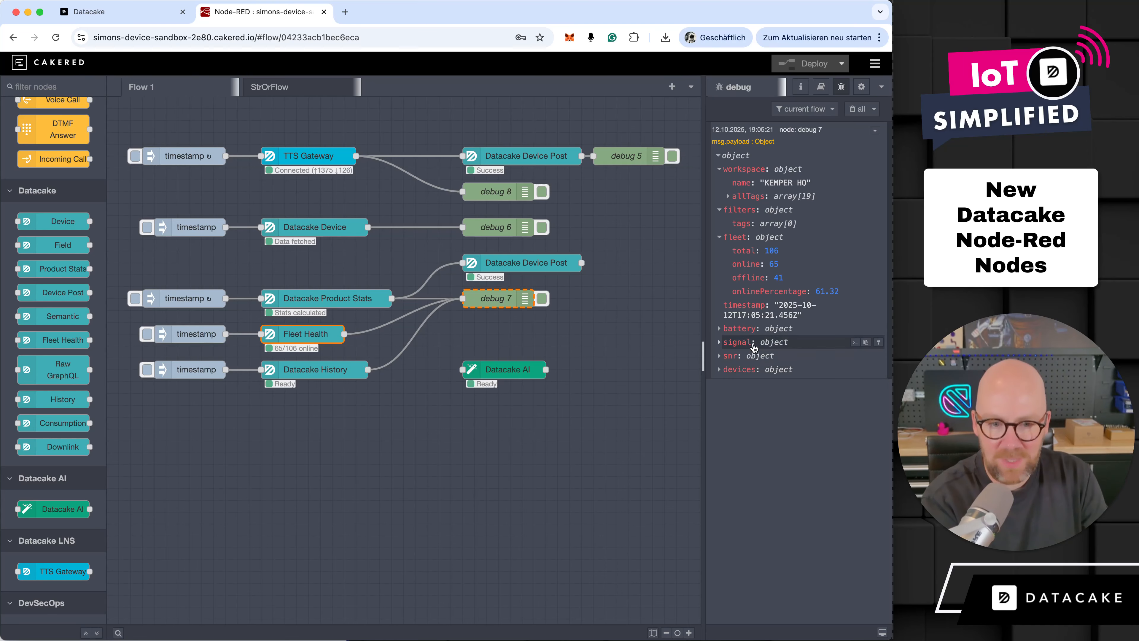
{"action": "left_click", "coordinate": [739, 328]}
{"action": "left_click", "coordinate": [739, 424]}
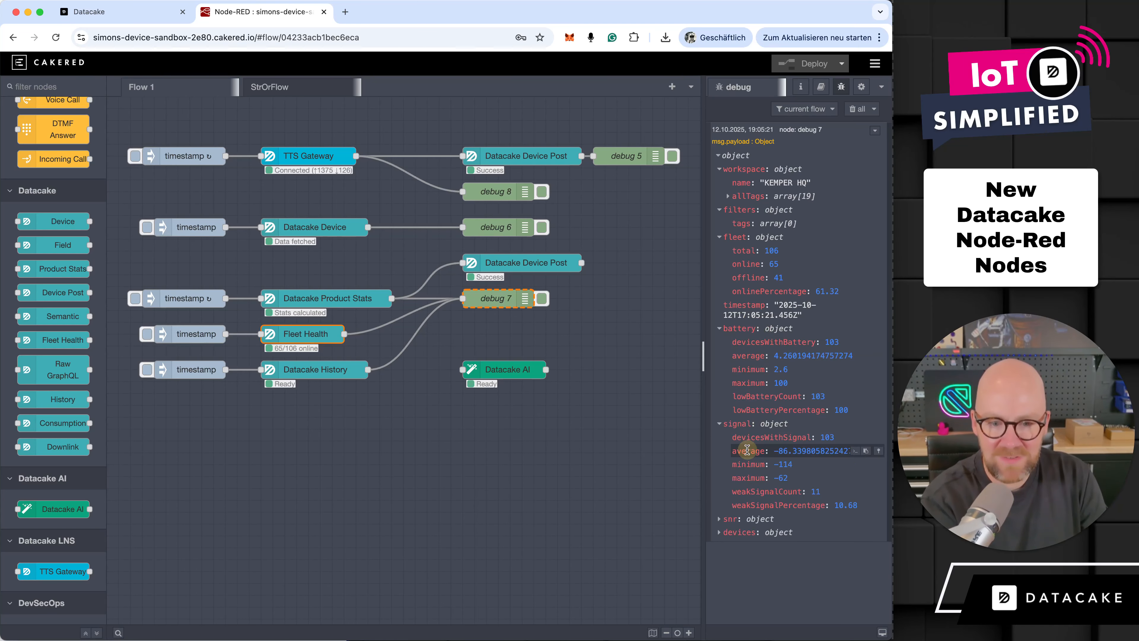
{"action": "left_click", "coordinate": [738, 520]}
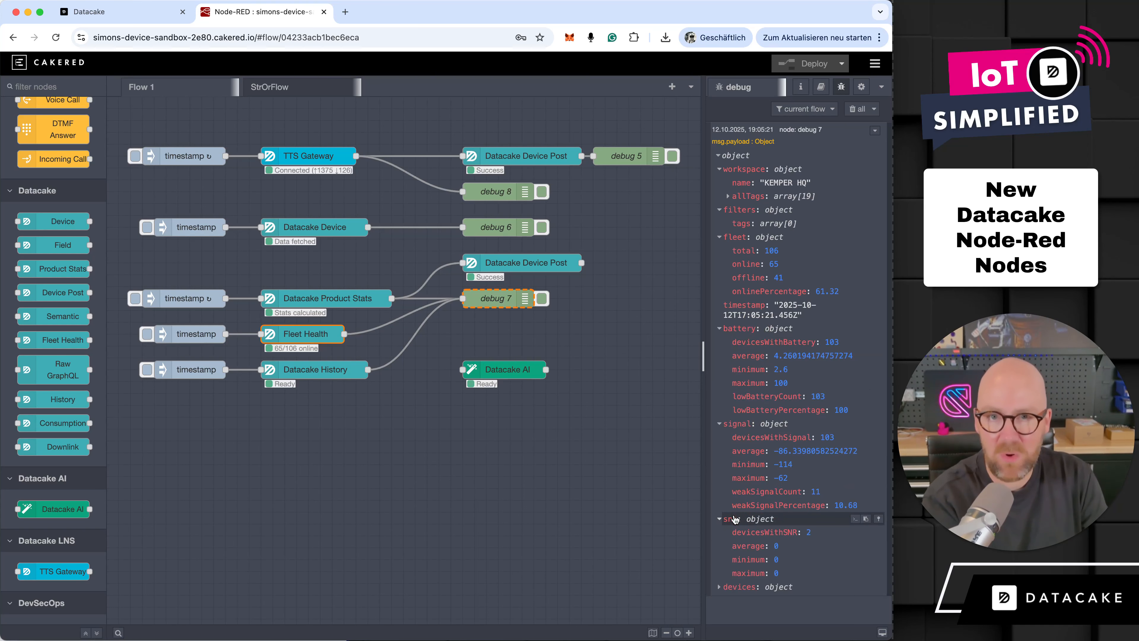
- Review the Datacake History node's device, fields, time mode, preset and resolution settings, closing it without changes
{"action": "left_click", "coordinate": [333, 370]}
{"action": "double_click", "coordinate": [334, 369]}
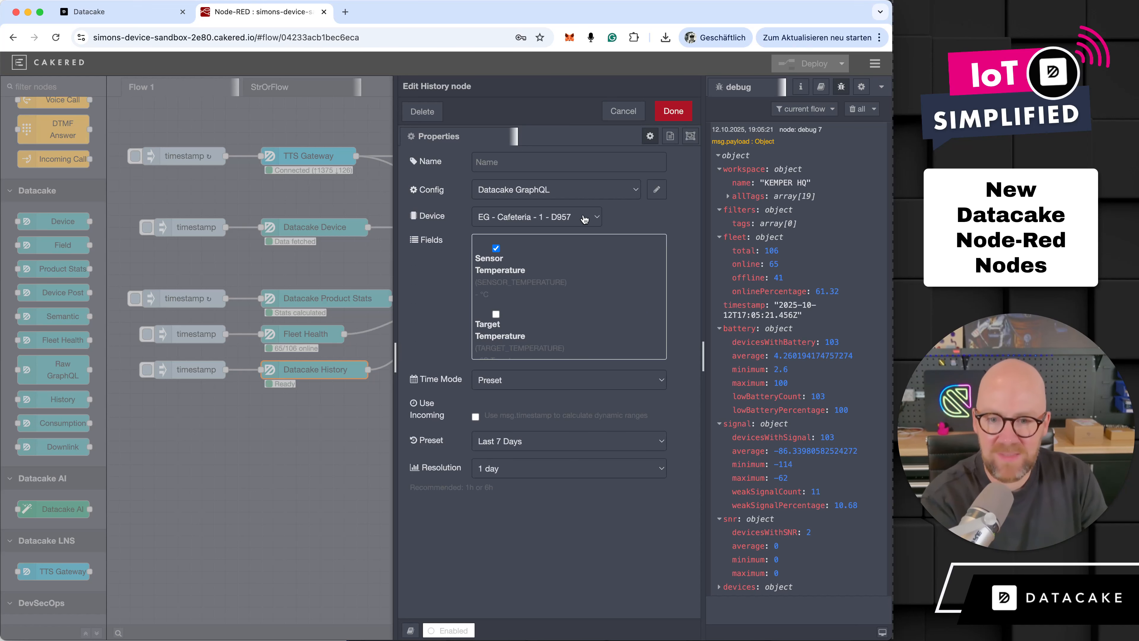
{"action": "scroll", "coordinate": [514, 323], "scroll_direction": "down", "scroll_amount": 6}
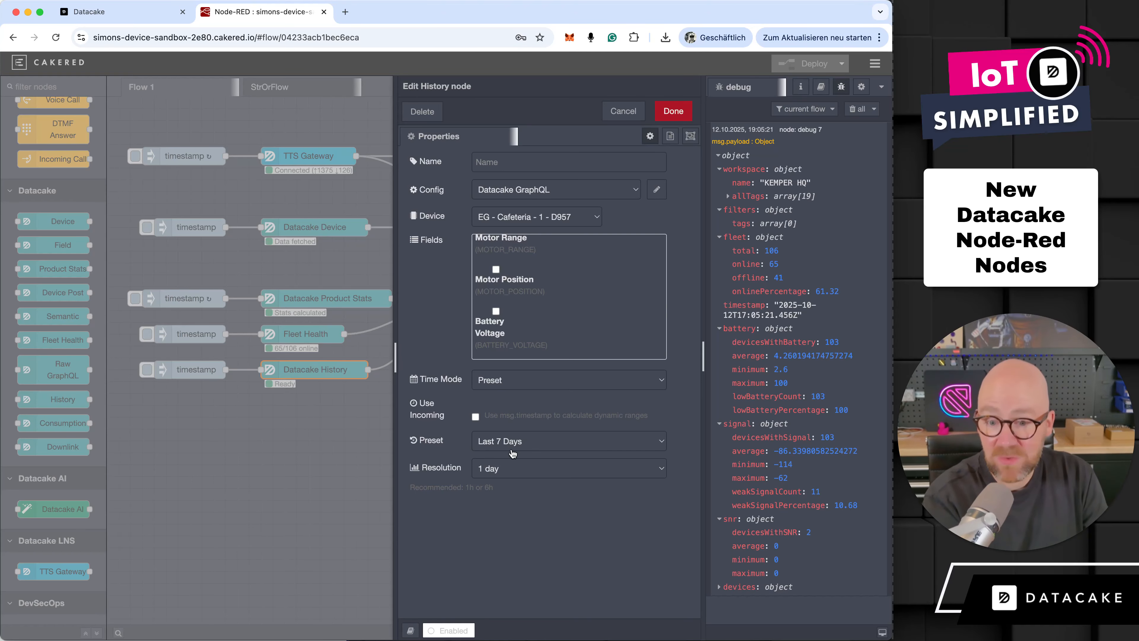
{"action": "left_click", "coordinate": [627, 112]}
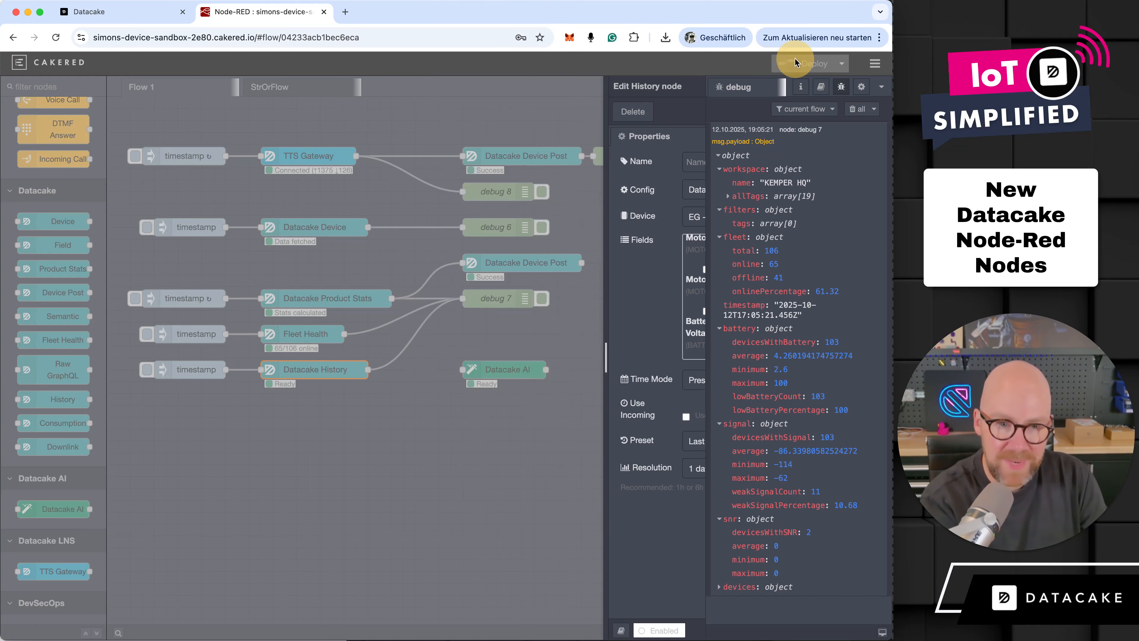
- Clear the debug messages, trigger the Datacake History branch, and look through the returned history payload
{"action": "left_click", "coordinate": [853, 110]}
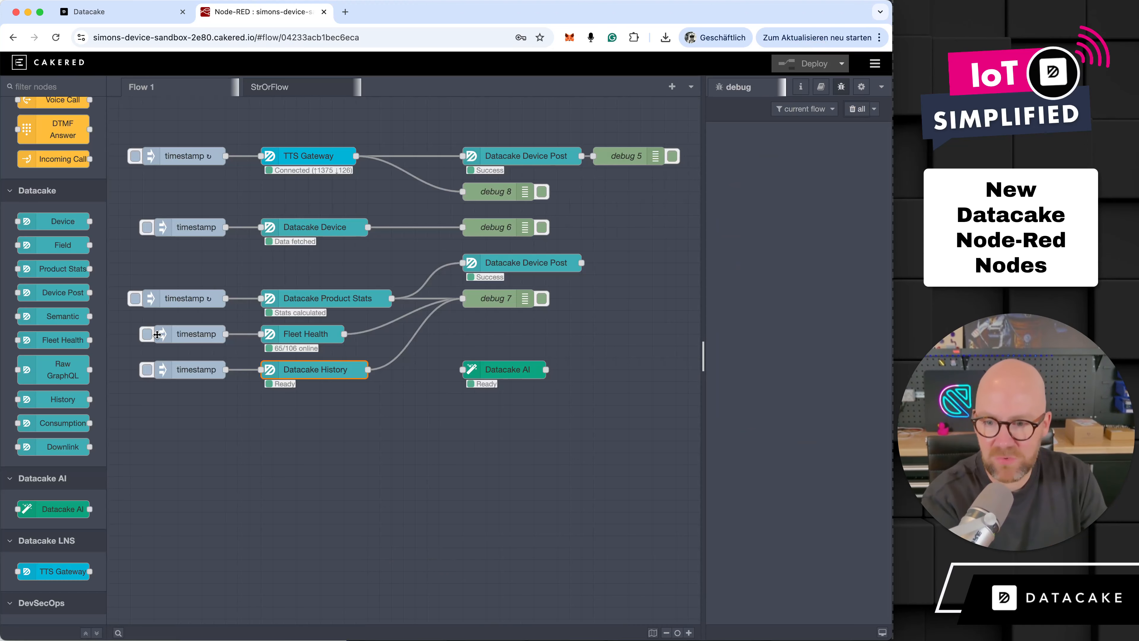
{"action": "left_click", "coordinate": [148, 369]}
{"action": "left_click", "coordinate": [735, 173]}
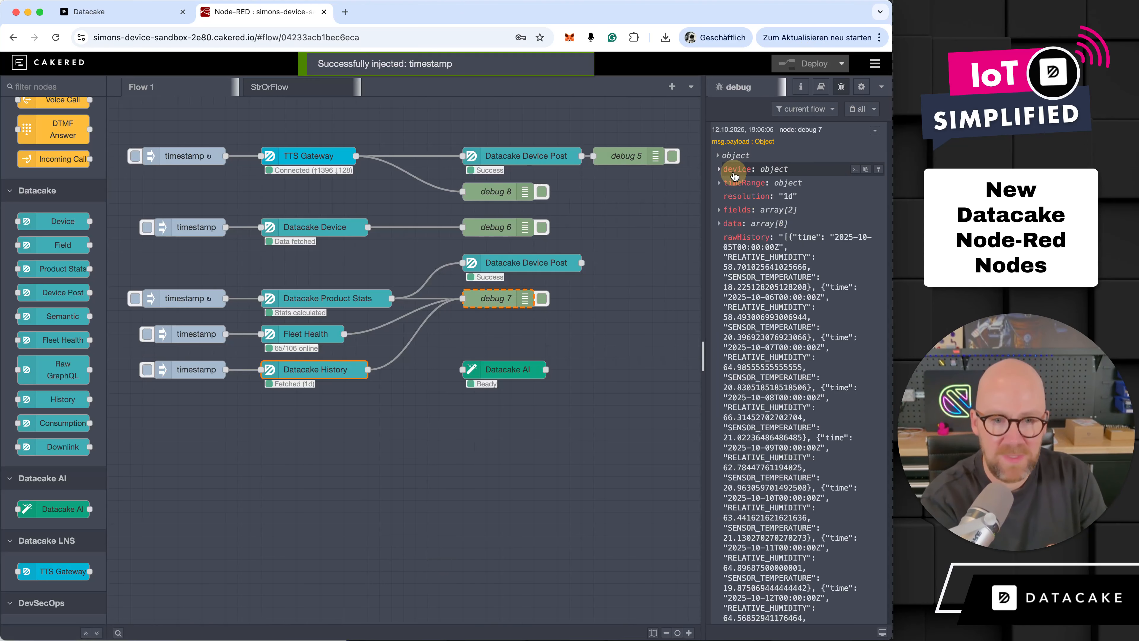
{"action": "scroll", "coordinate": [783, 324], "scroll_direction": "down", "scroll_amount": 1}
{"action": "scroll", "coordinate": [782, 324], "scroll_direction": "down", "scroll_amount": 2}
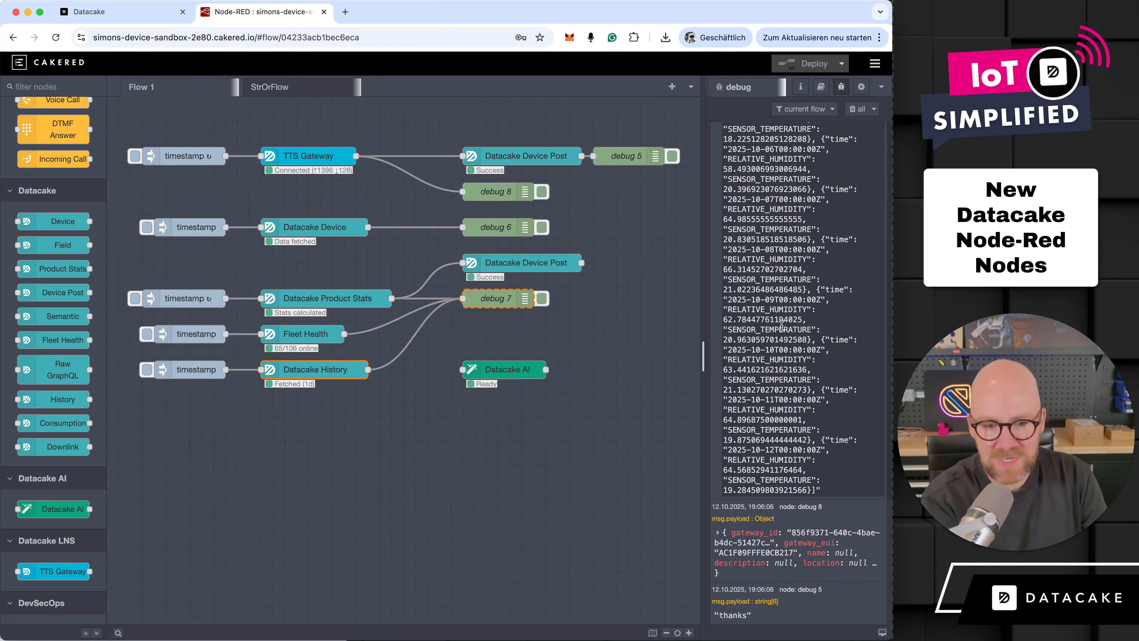
- Expand the history payload's data array and inspect entries 3, 4, 7 and 1
{"action": "scroll", "coordinate": [770, 224], "scroll_direction": "up", "scroll_amount": 5}
{"action": "left_click", "coordinate": [771, 224]}
{"action": "left_click", "coordinate": [765, 278]}
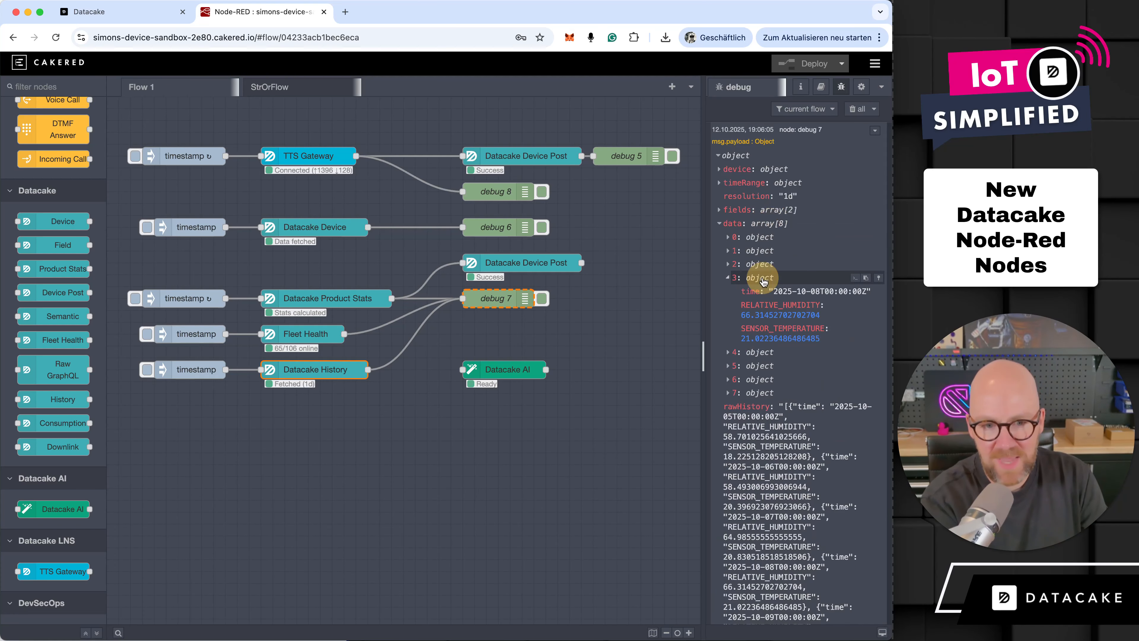
{"action": "left_click", "coordinate": [775, 354]}
{"action": "left_click", "coordinate": [776, 455]}
{"action": "scroll", "coordinate": [767, 453], "scroll_direction": "down", "scroll_amount": 2}
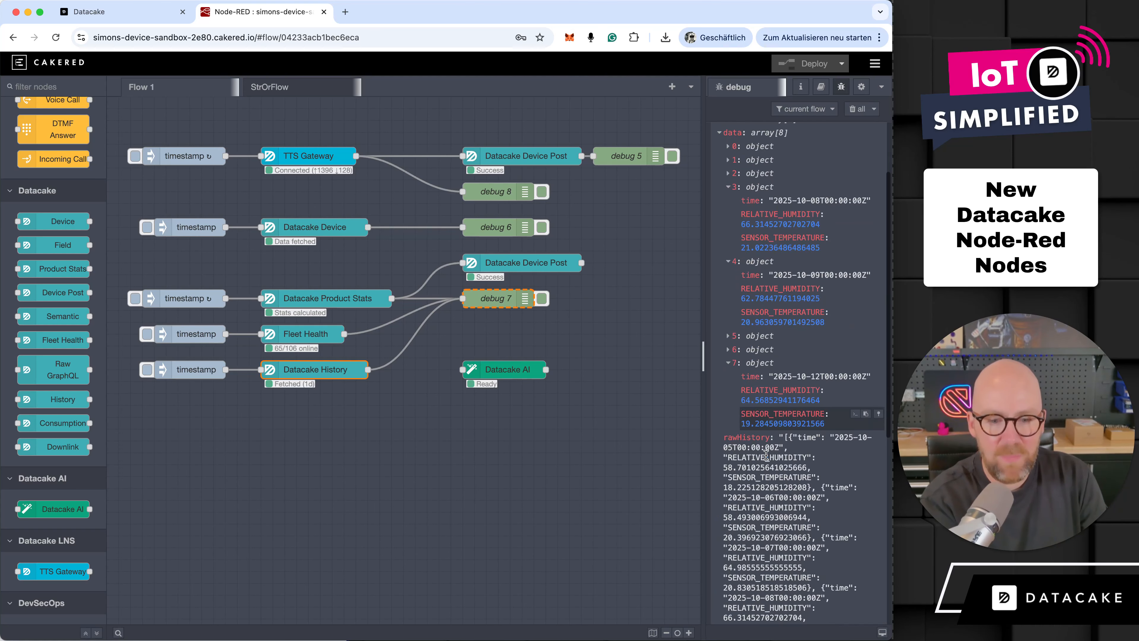
{"action": "scroll", "coordinate": [768, 449], "scroll_direction": "up", "scroll_amount": 2}
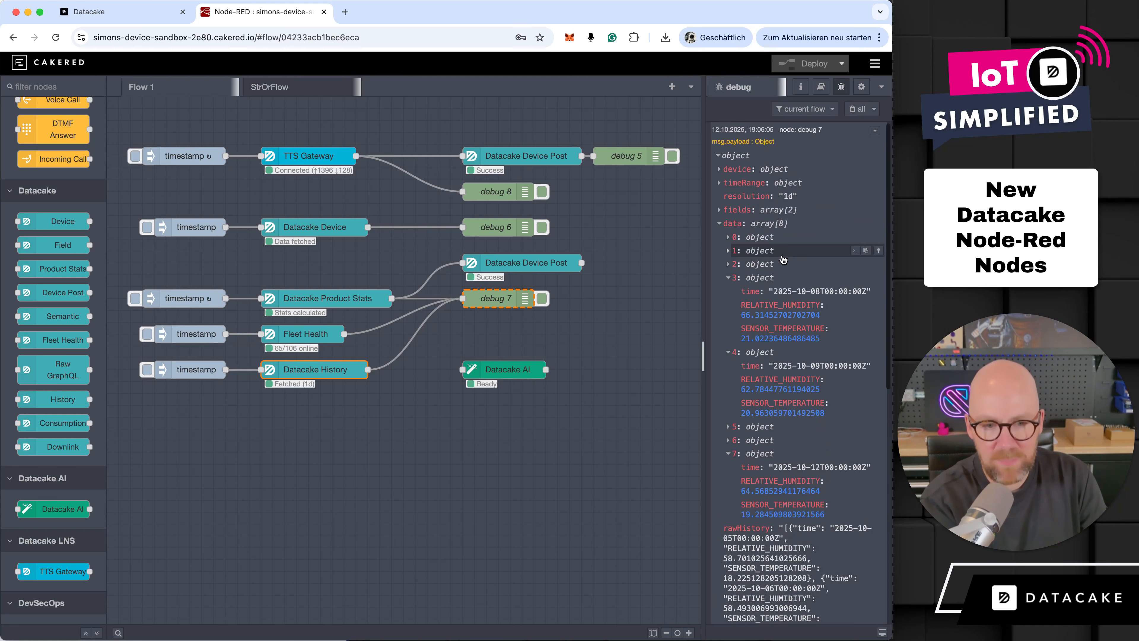
{"action": "left_click", "coordinate": [772, 251]}
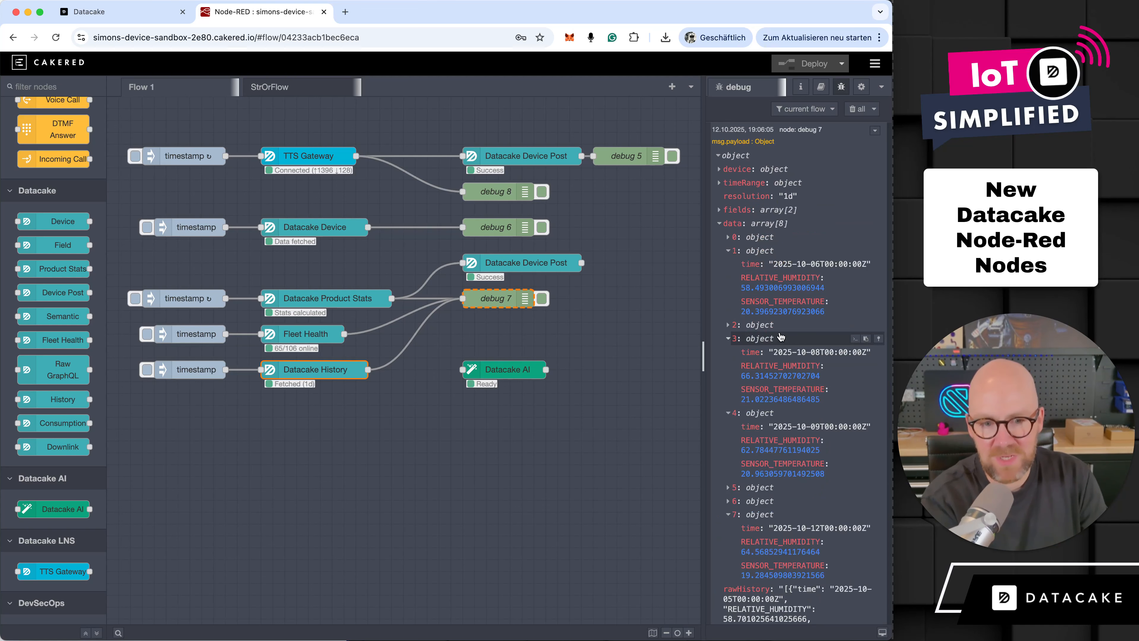
- Expand entry 2 of the history data and check the recommended resolution in the Datacake History node, closing it without changes
{"action": "left_click", "coordinate": [760, 325]}
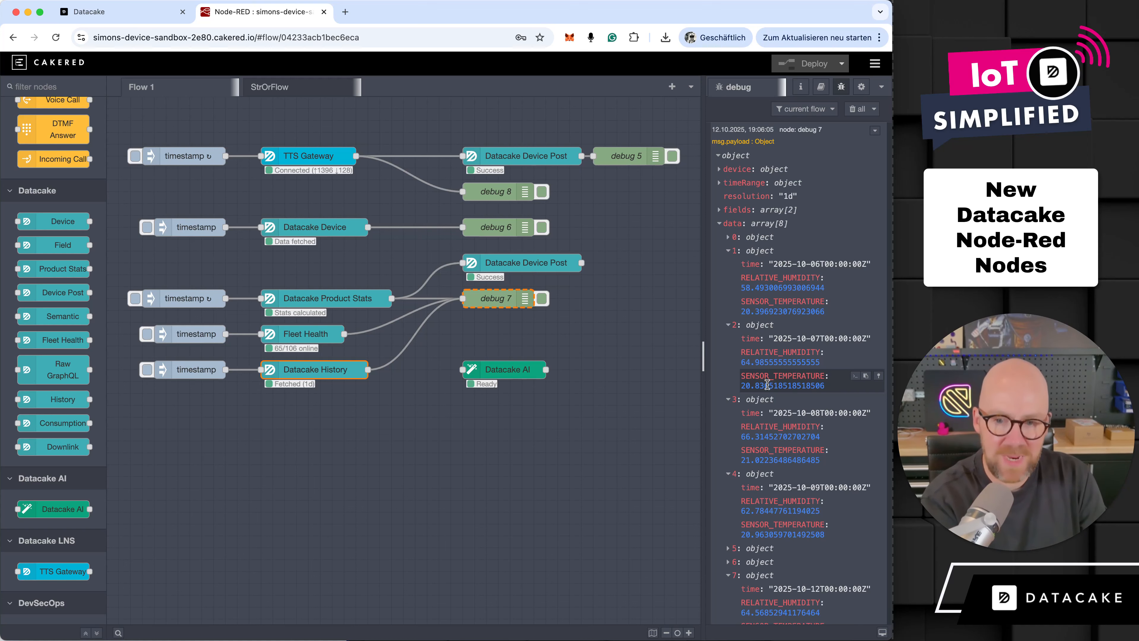
{"action": "double_click", "coordinate": [349, 374]}
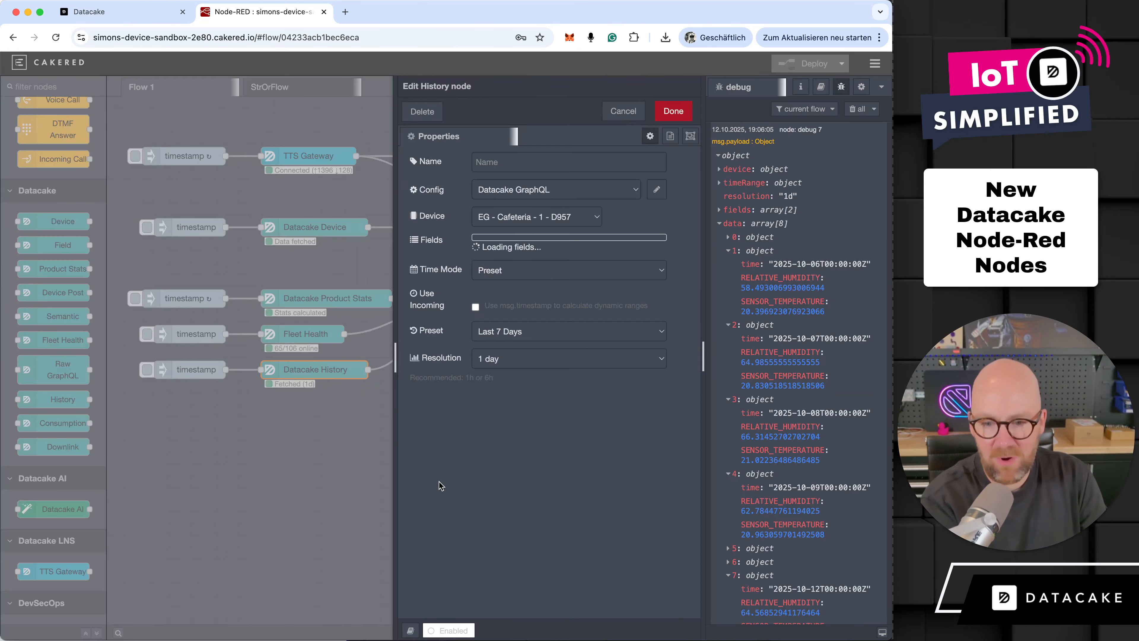
{"action": "left_click_drag", "start_coordinate": [439, 486], "coordinate": [511, 484]}
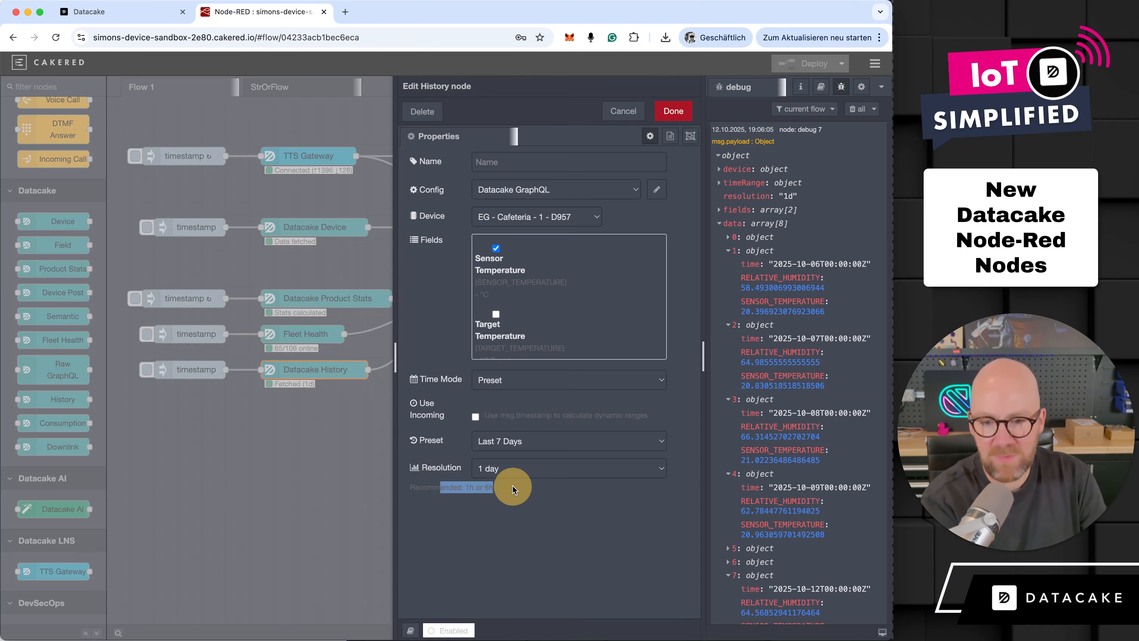
{"action": "left_click", "coordinate": [673, 111]}
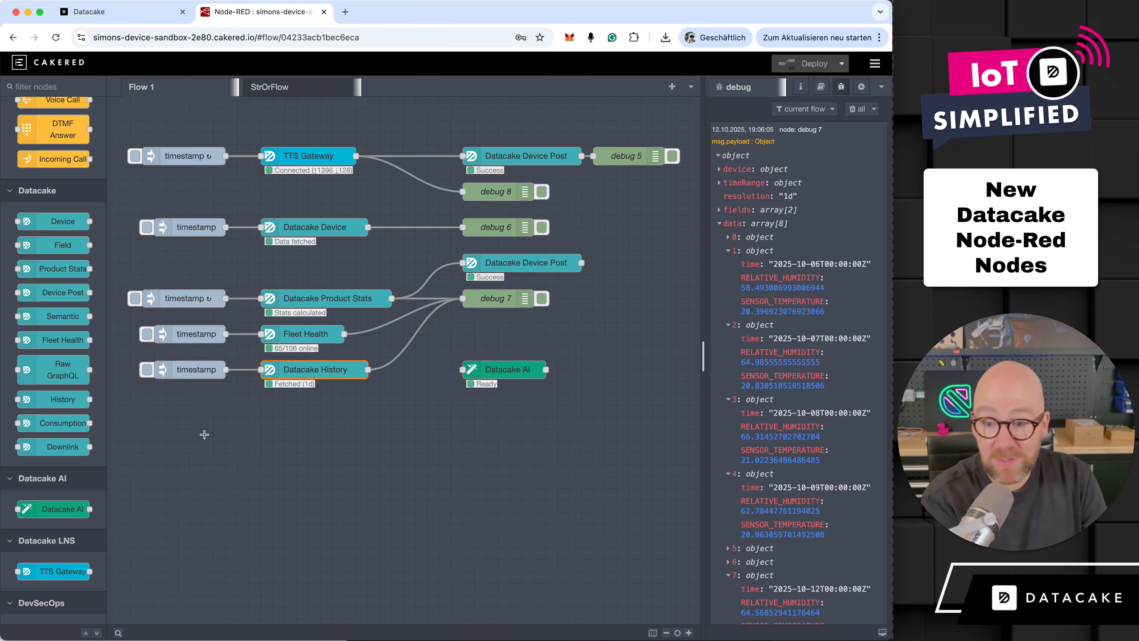
- Add a Downlink node below the Datacake History node and assign it the Datacake GraphQL config
{"action": "mouse_move", "coordinate": [70, 428]}
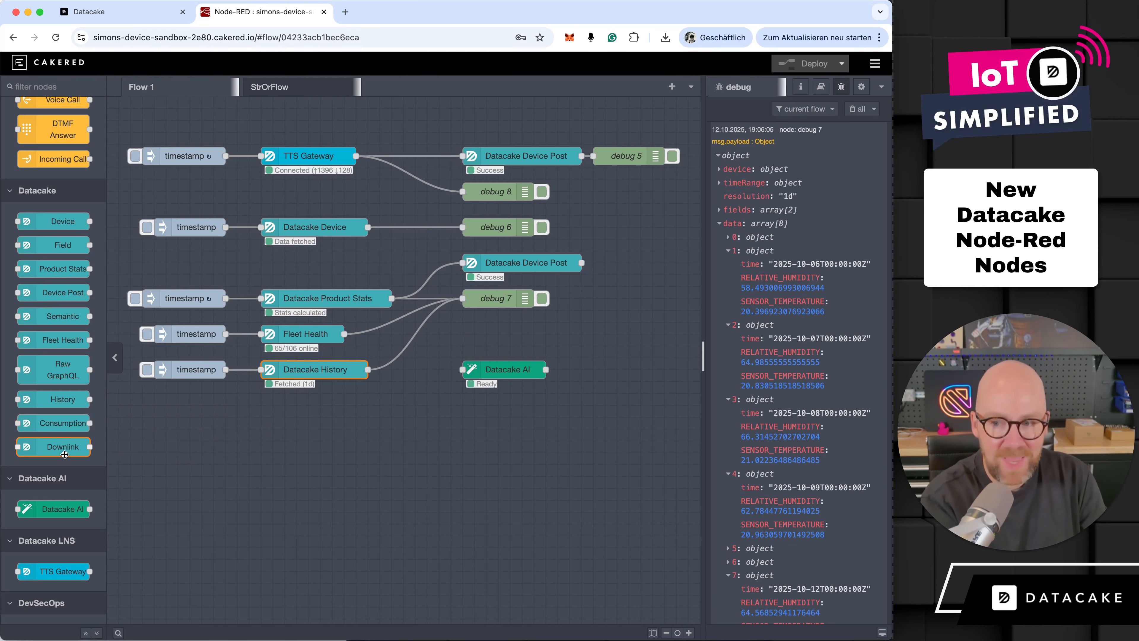
{"action": "left_click_drag", "start_coordinate": [65, 454], "coordinate": [338, 471]}
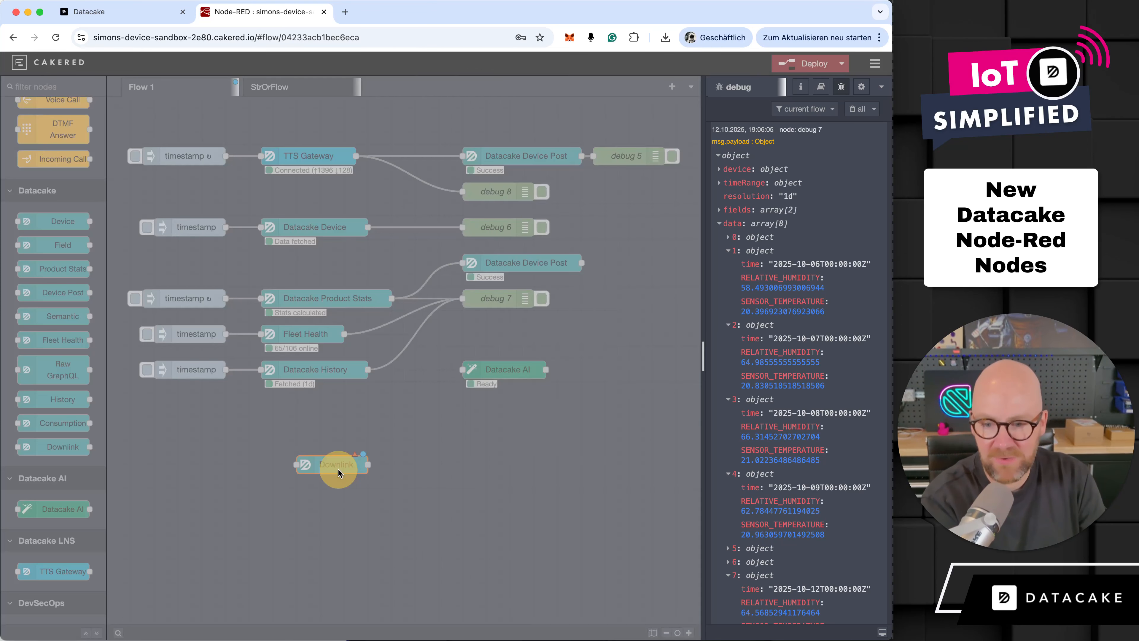
{"action": "double_click", "coordinate": [338, 469]}
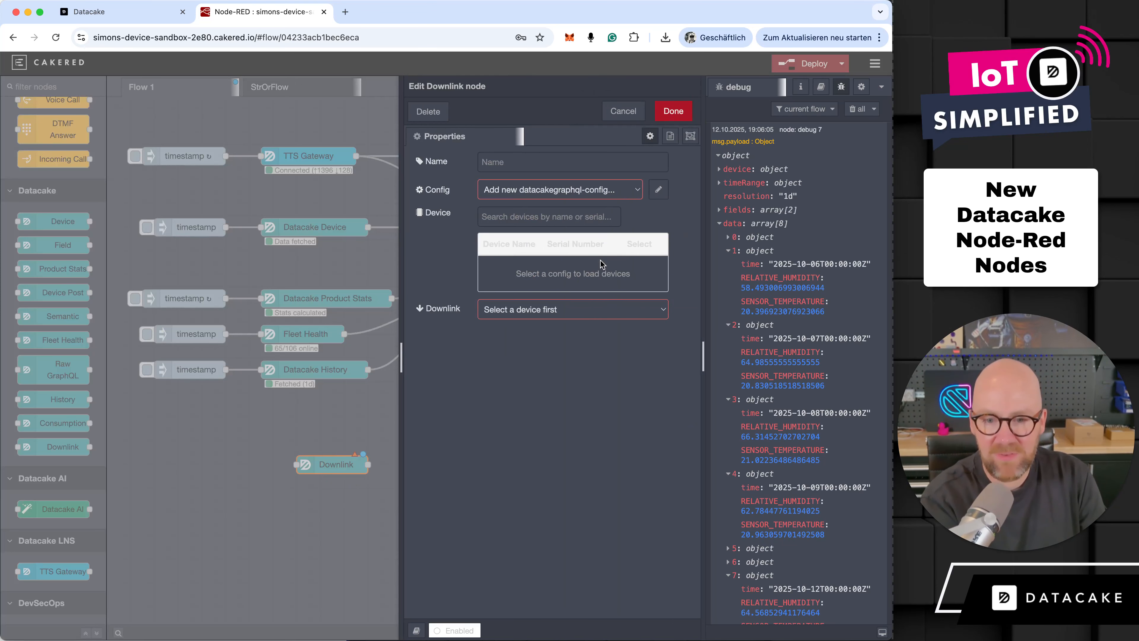
{"action": "left_click", "coordinate": [601, 190]}
{"action": "left_click", "coordinate": [567, 177]}
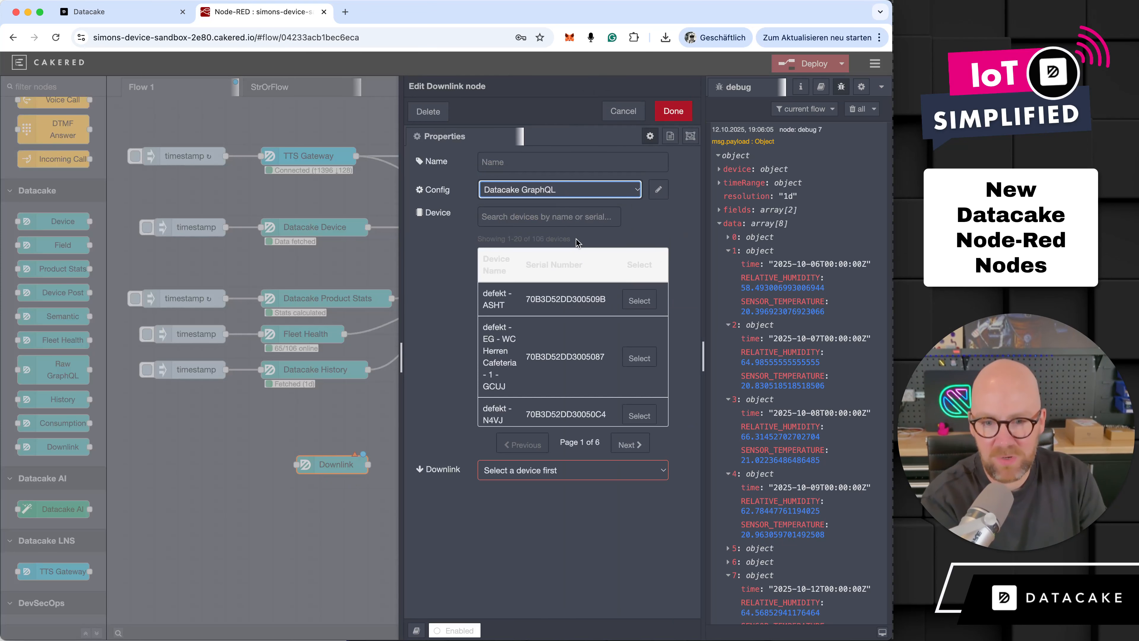
- View the downlinks offered for the first listed device, defekt - ASHT, and discard the unfinished Downlink node
{"action": "left_click", "coordinate": [573, 215]}
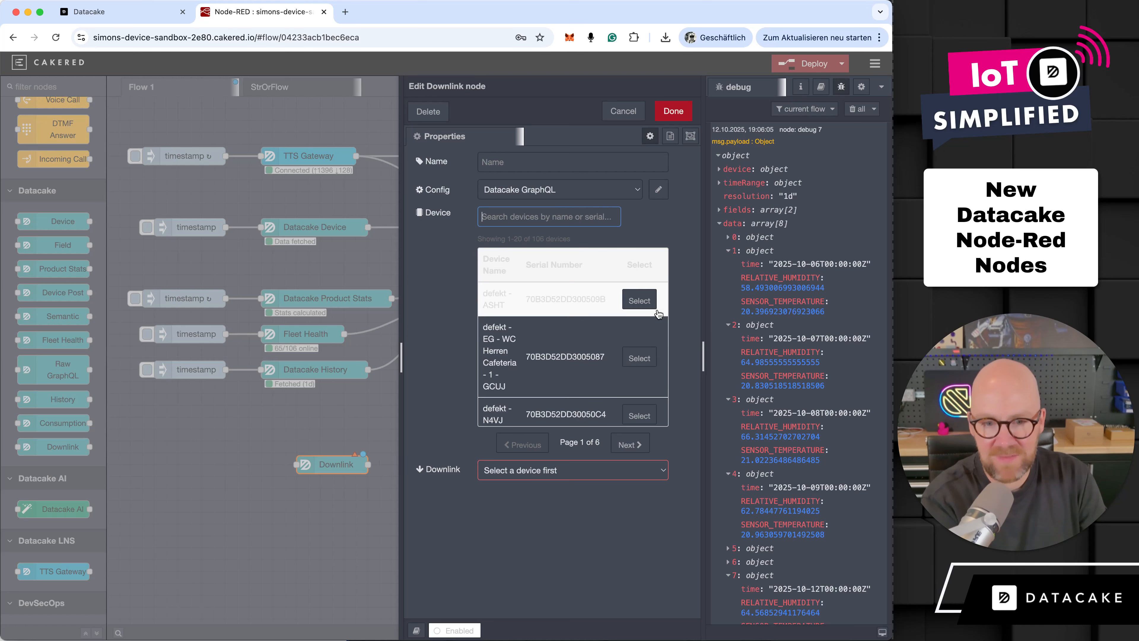
{"action": "left_click", "coordinate": [639, 300]}
{"action": "left_click", "coordinate": [578, 274]}
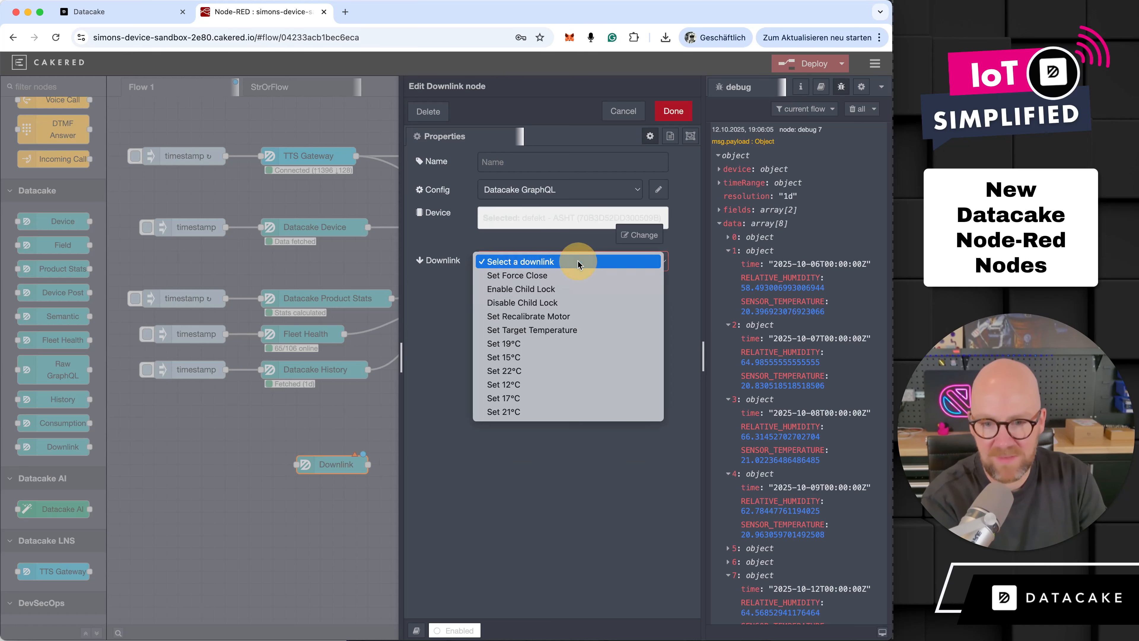
{"action": "left_click", "coordinate": [655, 161]}
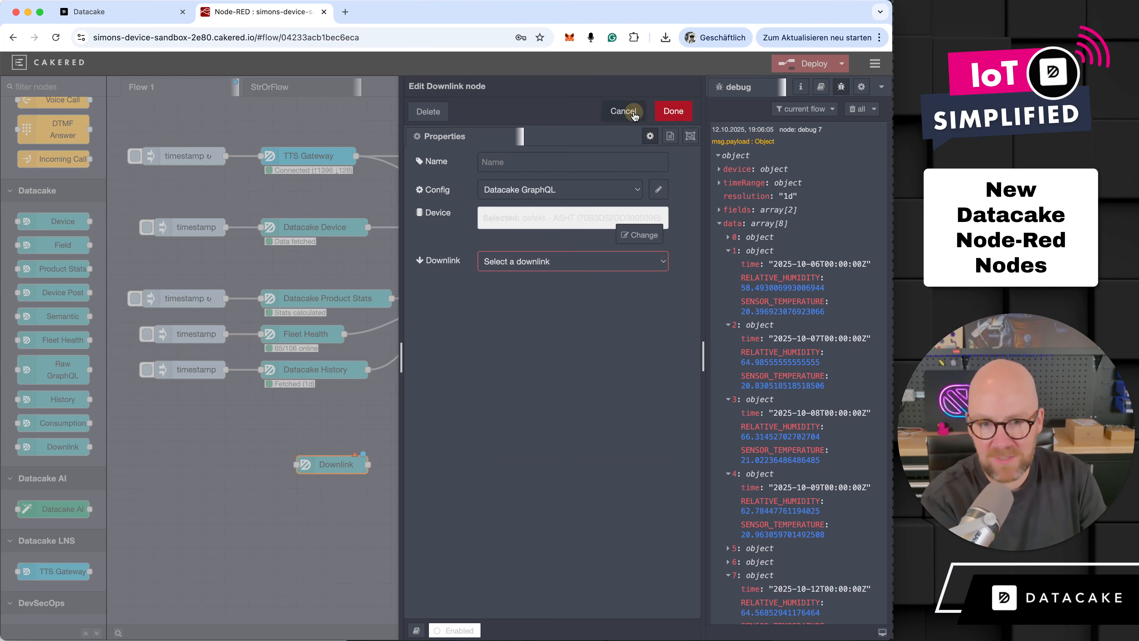
{"action": "left_click", "coordinate": [623, 111]}
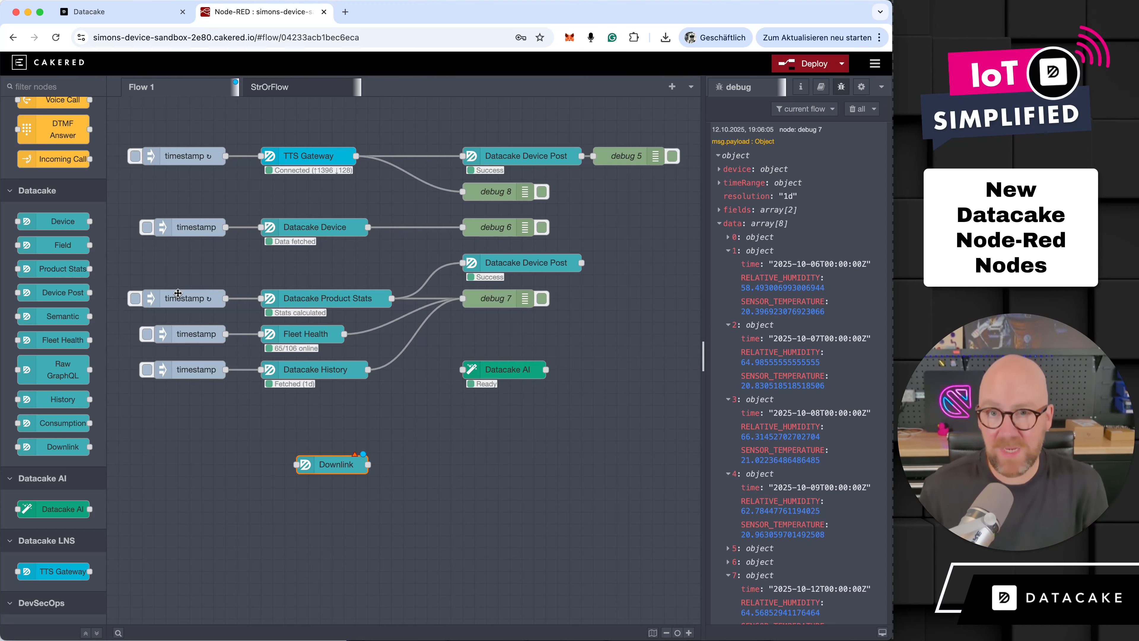
{"action": "key", "text": "Delete"}
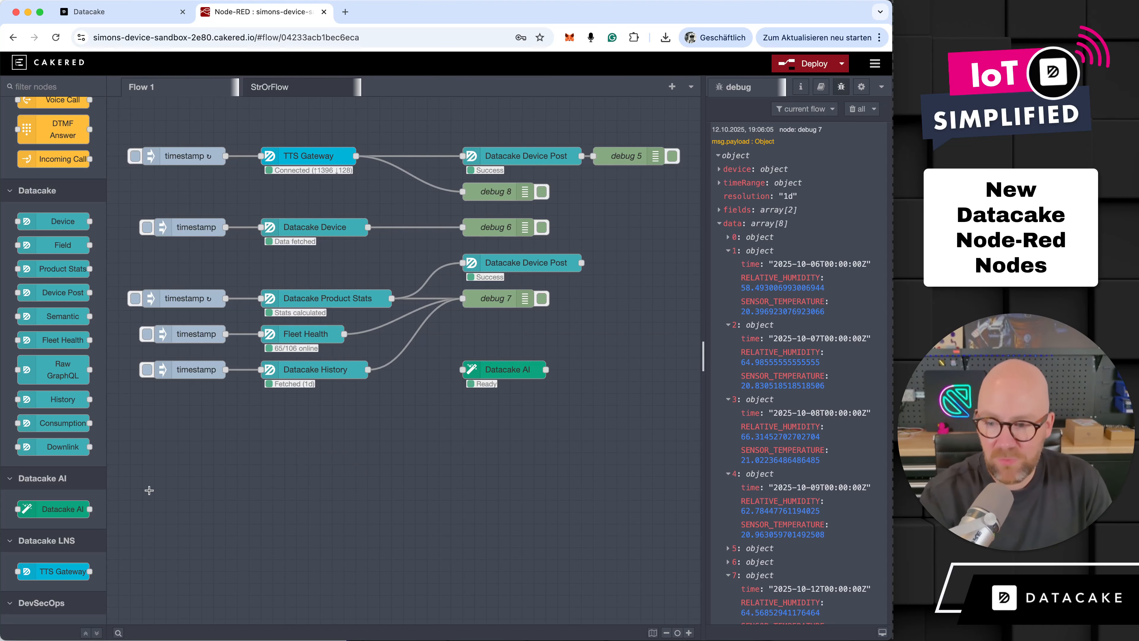
- Review the TTS Gateway node's config, gateway ID source and gateway ID settings, closing it without changes
{"action": "scroll", "coordinate": [53, 467], "scroll_direction": "down", "scroll_amount": 2}
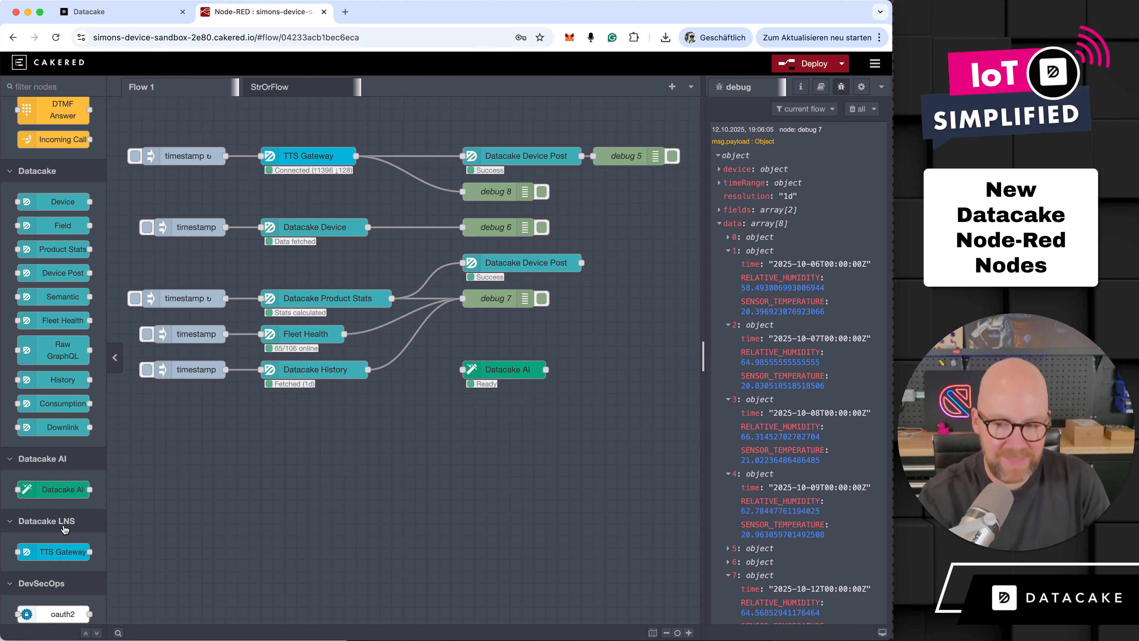
{"action": "double_click", "coordinate": [301, 163]}
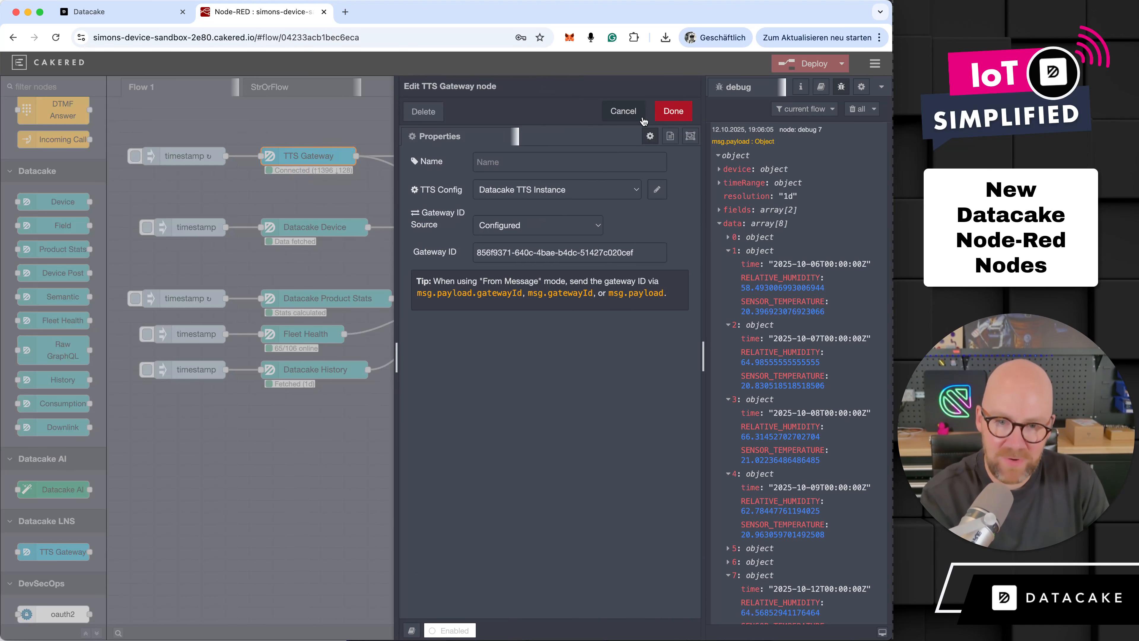
{"action": "left_click", "coordinate": [625, 112]}
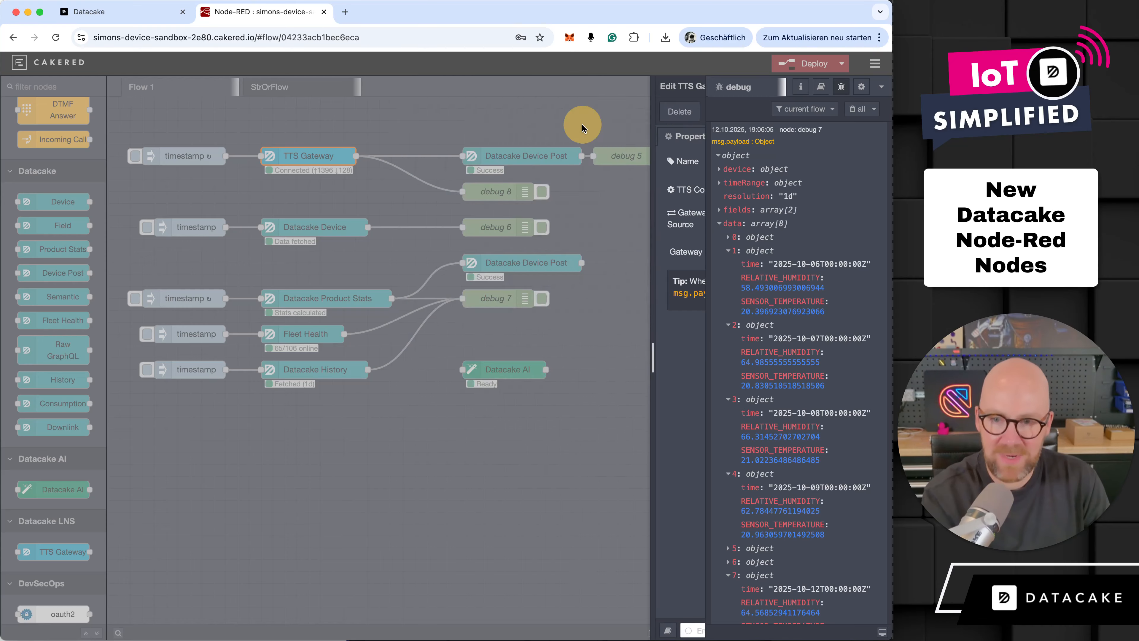
- Clear the debug messages and trigger the TTS Gateway branch to output the gateway data
{"action": "left_click", "coordinate": [853, 109]}
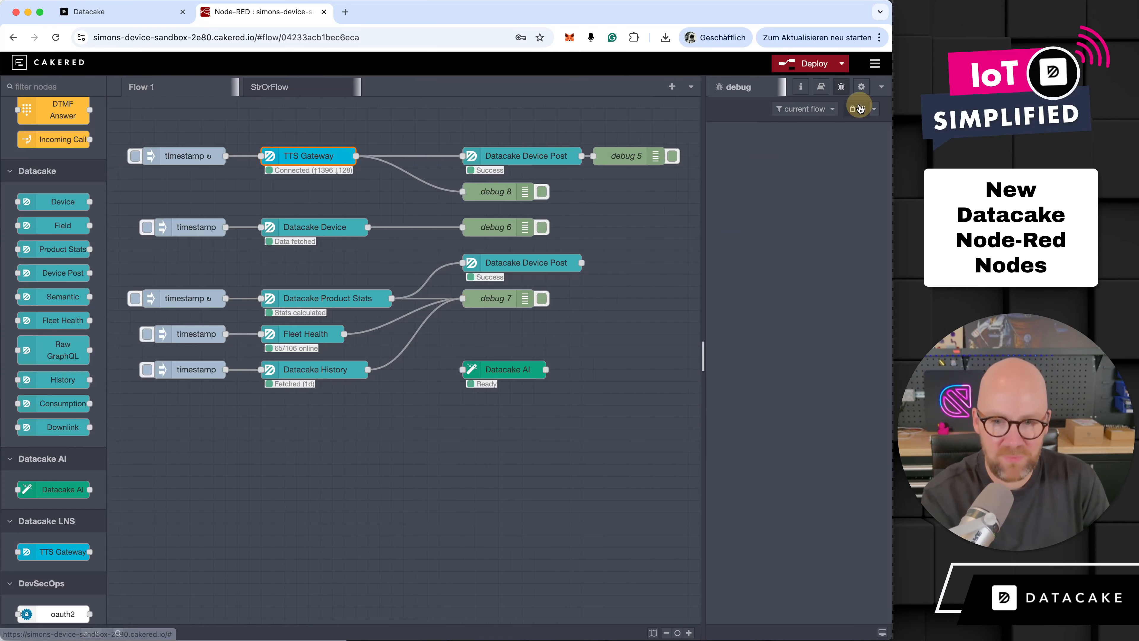
{"action": "left_click", "coordinate": [135, 156]}
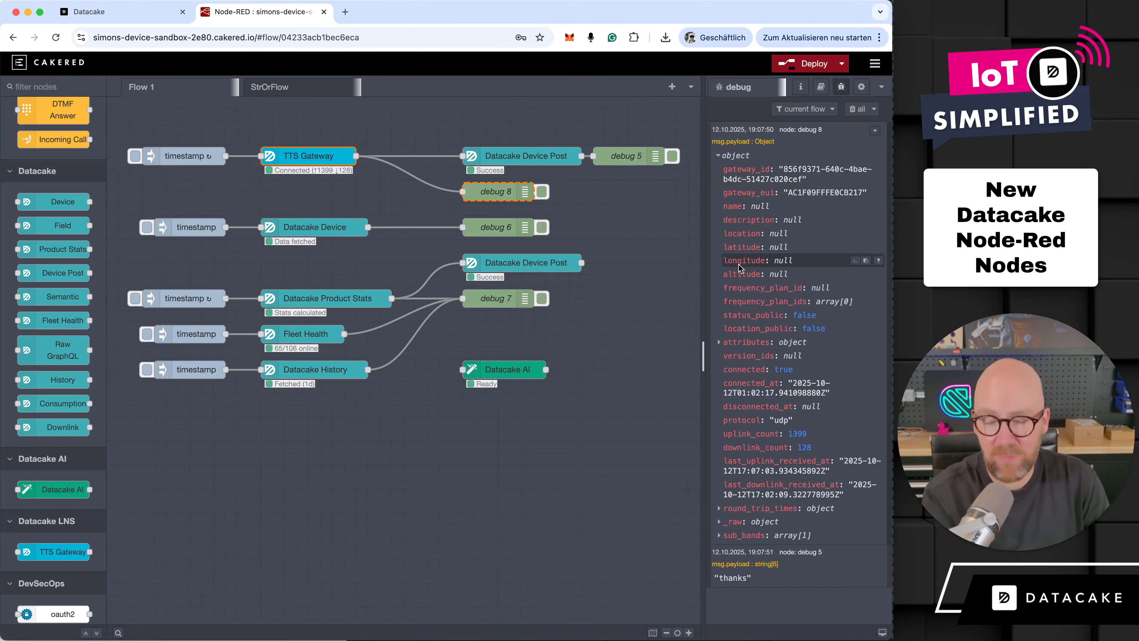
- Set the Datacake AI node's model to gpt-5-mini (Balanced) and its prompt source to From Configuration
{"action": "left_click", "coordinate": [502, 371]}
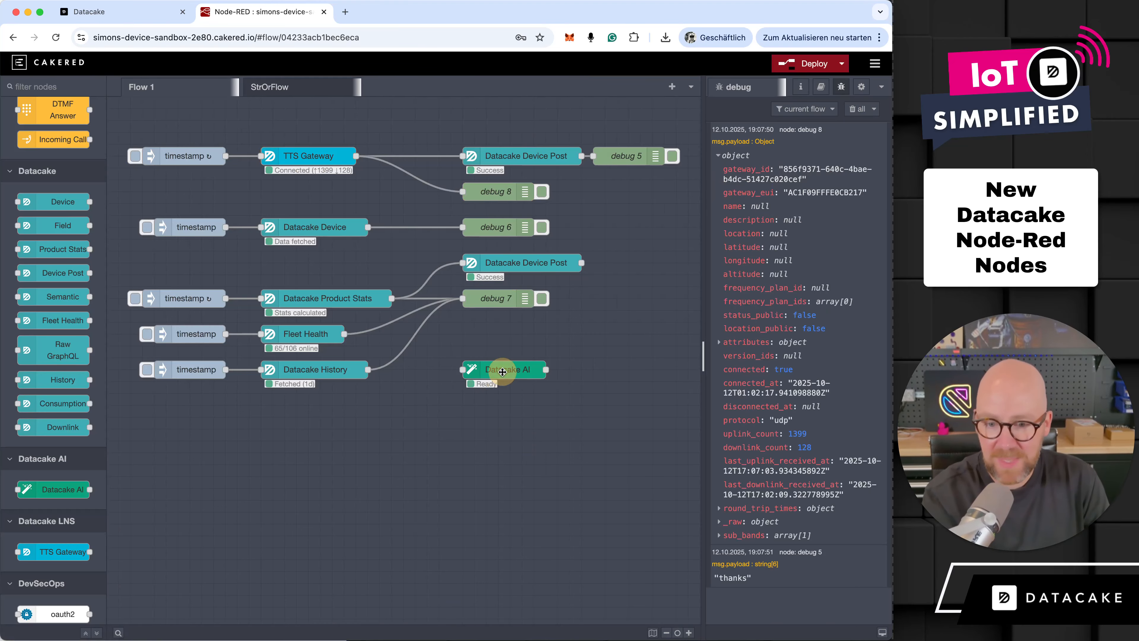
{"action": "double_click", "coordinate": [502, 371]}
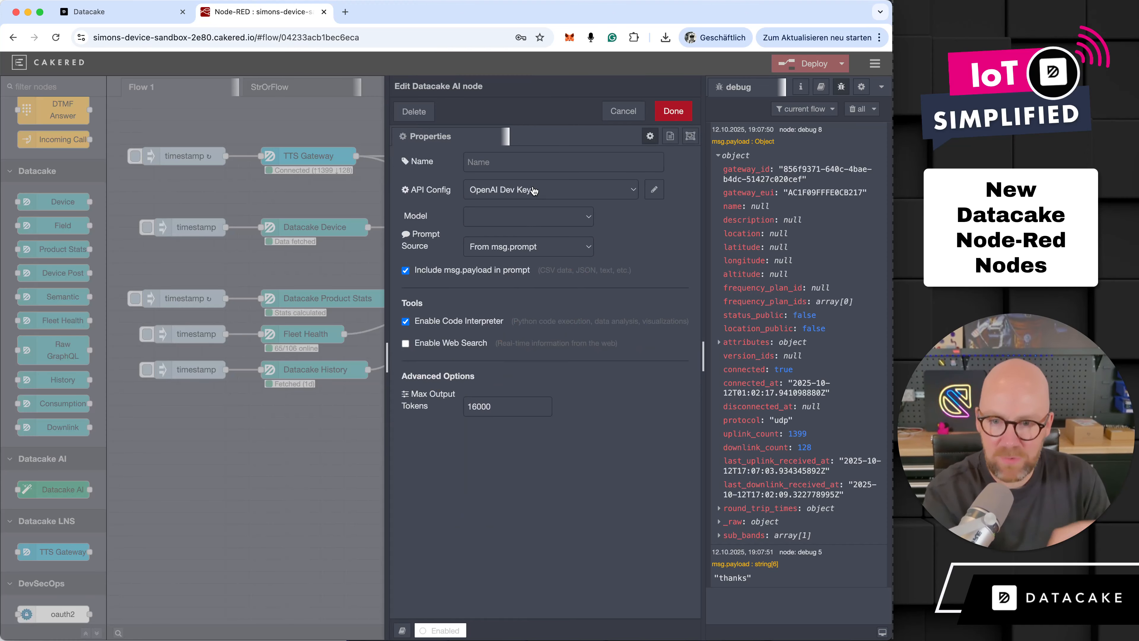
{"action": "left_click", "coordinate": [579, 217]}
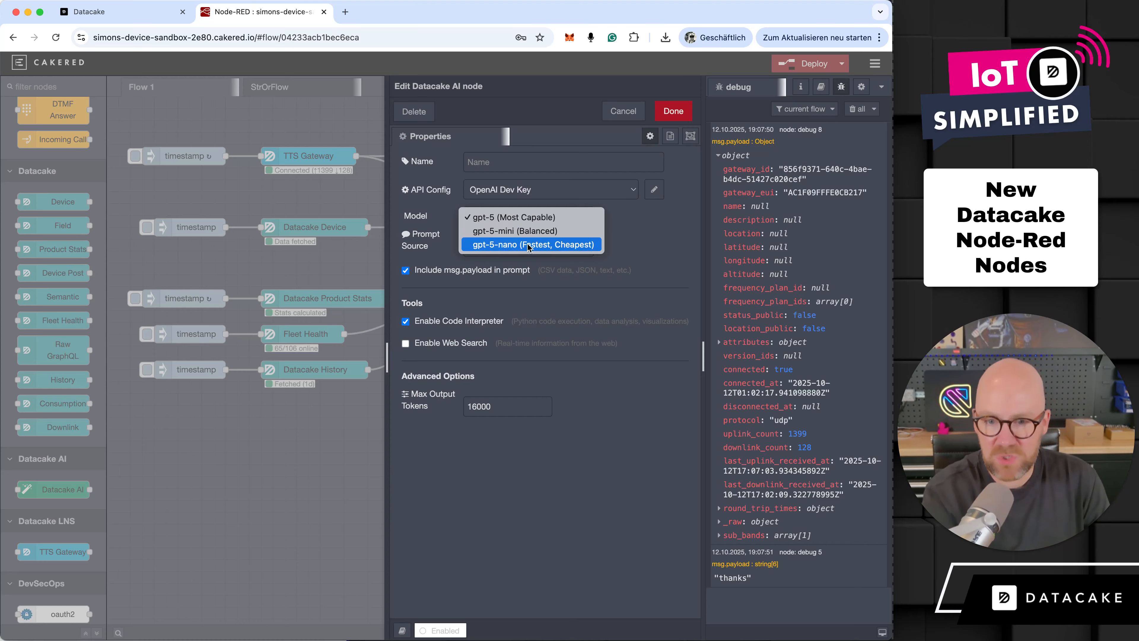
{"action": "left_click", "coordinate": [504, 231]}
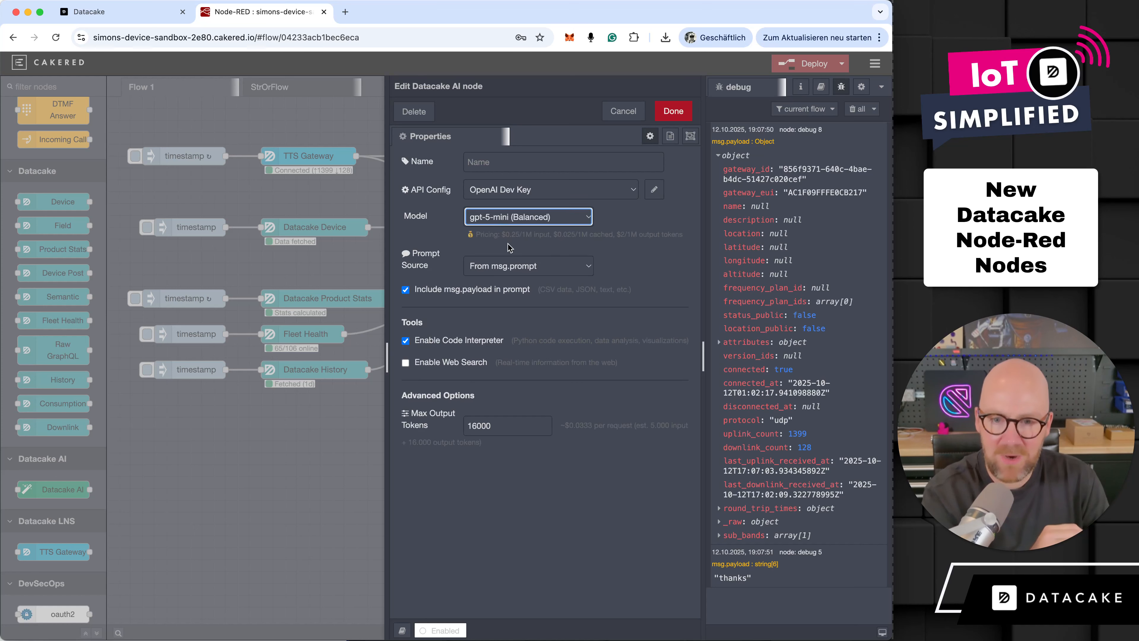
{"action": "left_click", "coordinate": [526, 269]}
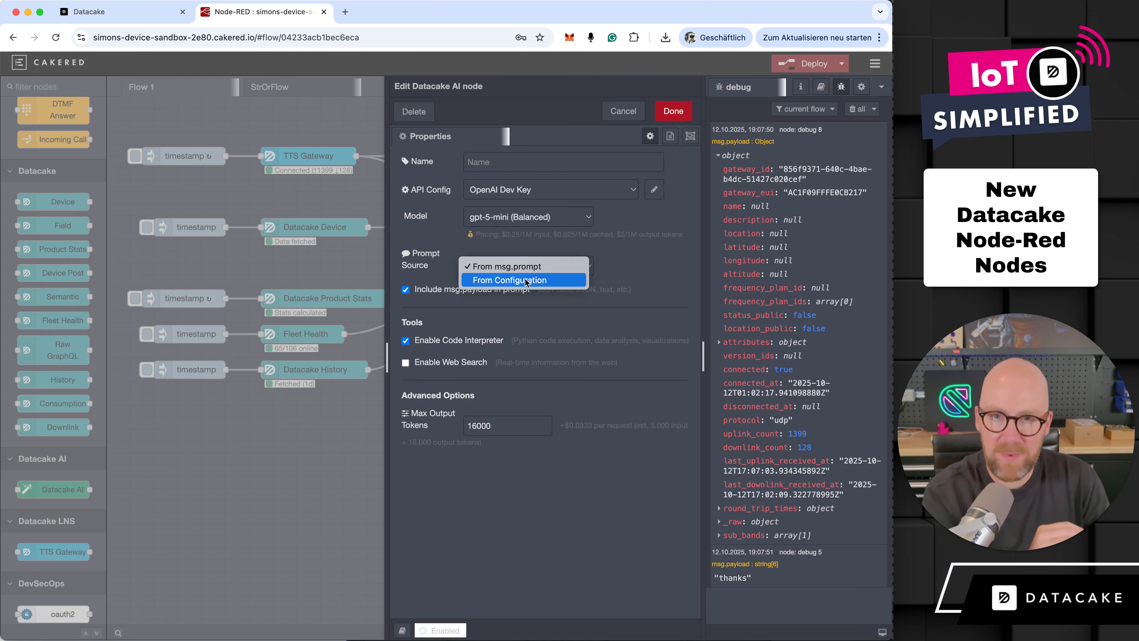
{"action": "left_click", "coordinate": [526, 280]}
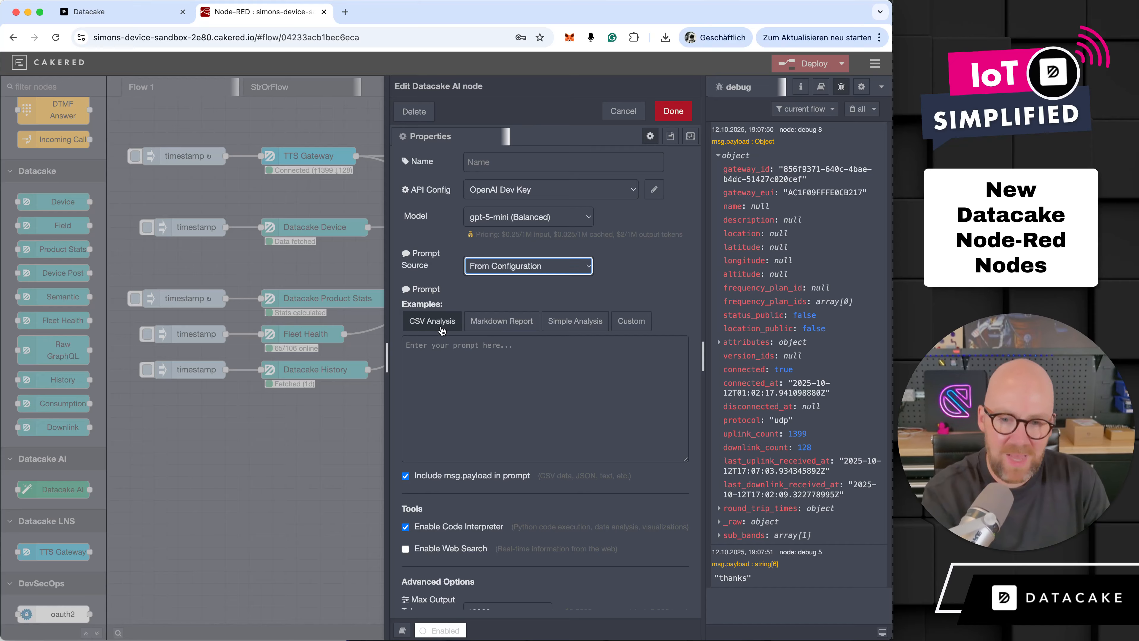
- Fill the Datacake AI node's prompt with the Markdown Report example and read through its text
{"action": "left_click", "coordinate": [501, 321]}
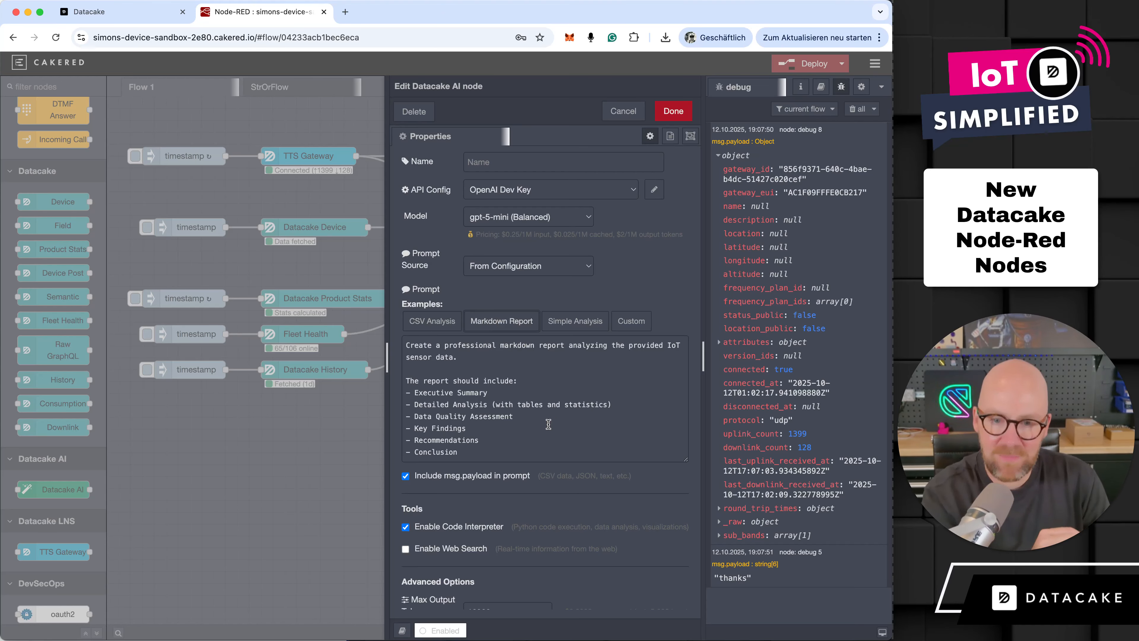
{"action": "scroll", "coordinate": [543, 422], "scroll_direction": "down", "scroll_amount": 3}
{"action": "scroll", "coordinate": [528, 363], "scroll_direction": "up", "scroll_amount": 2}
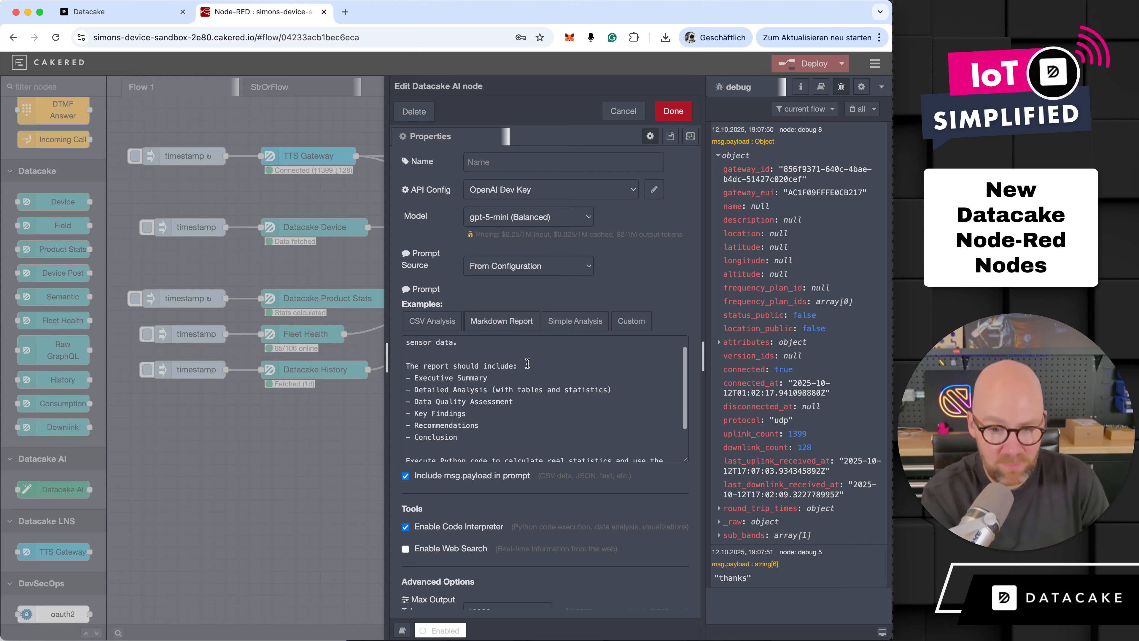
{"action": "scroll", "coordinate": [528, 363], "scroll_direction": "up", "scroll_amount": 2}
{"action": "scroll", "coordinate": [527, 471], "scroll_direction": "down", "scroll_amount": 2}
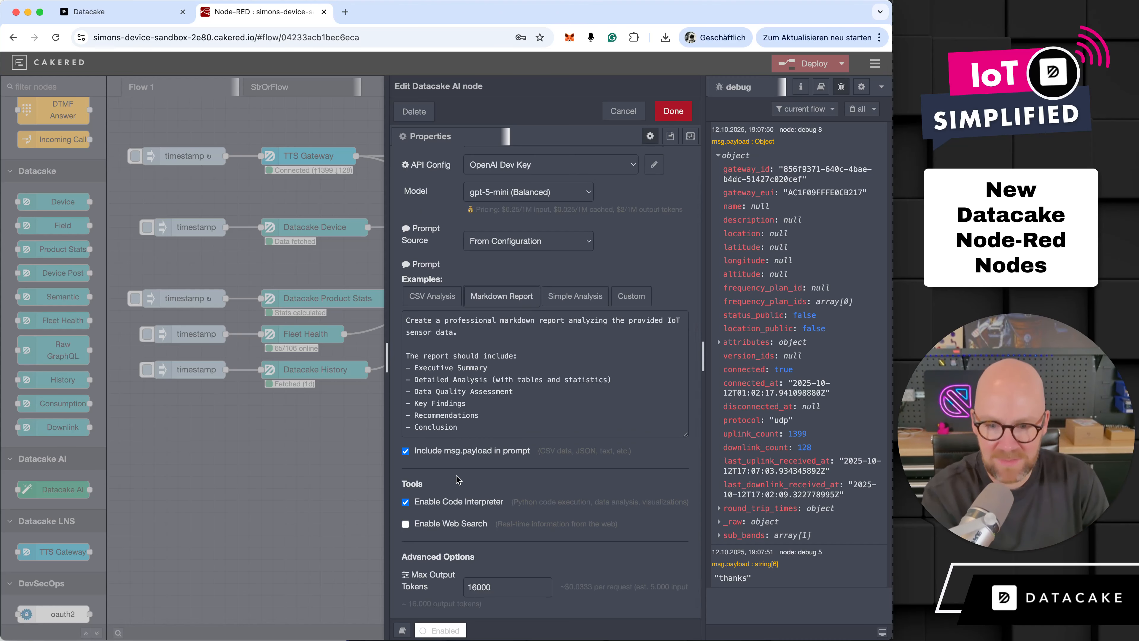
- Enable Web Search under the AI node's tools, look at its Search Context Size option, and disable it again
{"action": "left_click_drag", "start_coordinate": [406, 484], "coordinate": [470, 489]}
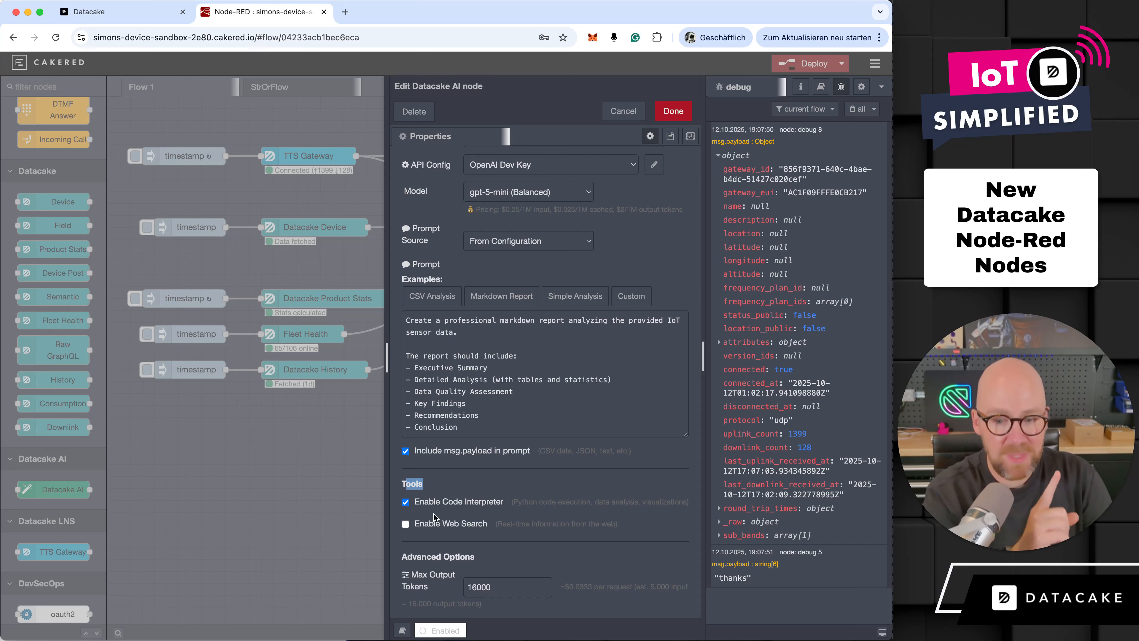
{"action": "left_click", "coordinate": [424, 526]}
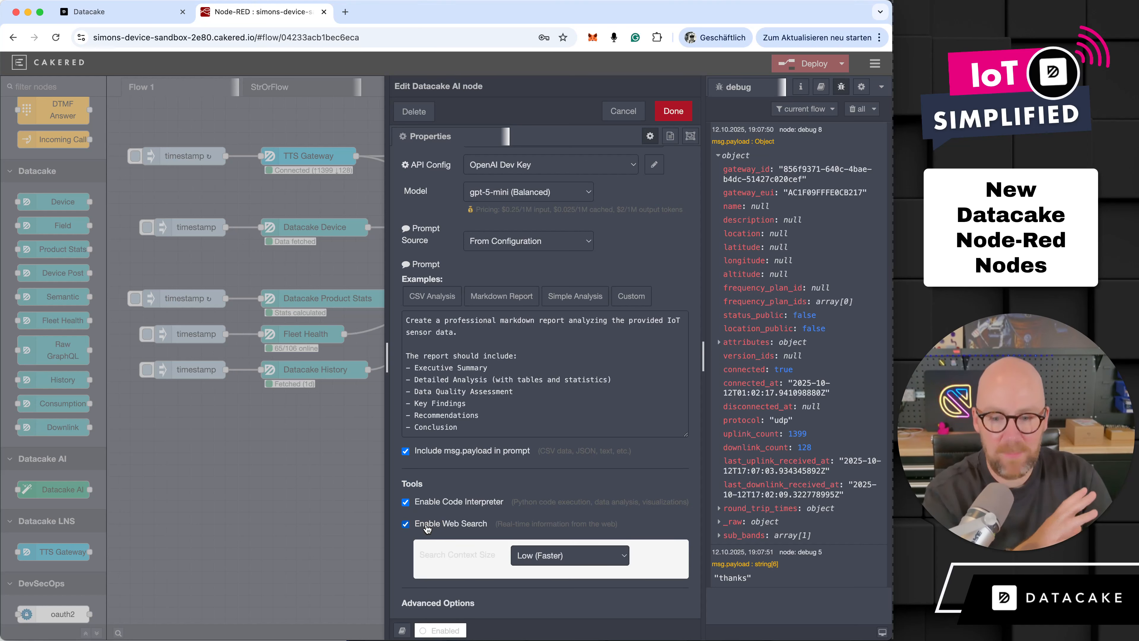
{"action": "scroll", "coordinate": [427, 528], "scroll_direction": "down", "scroll_amount": 2}
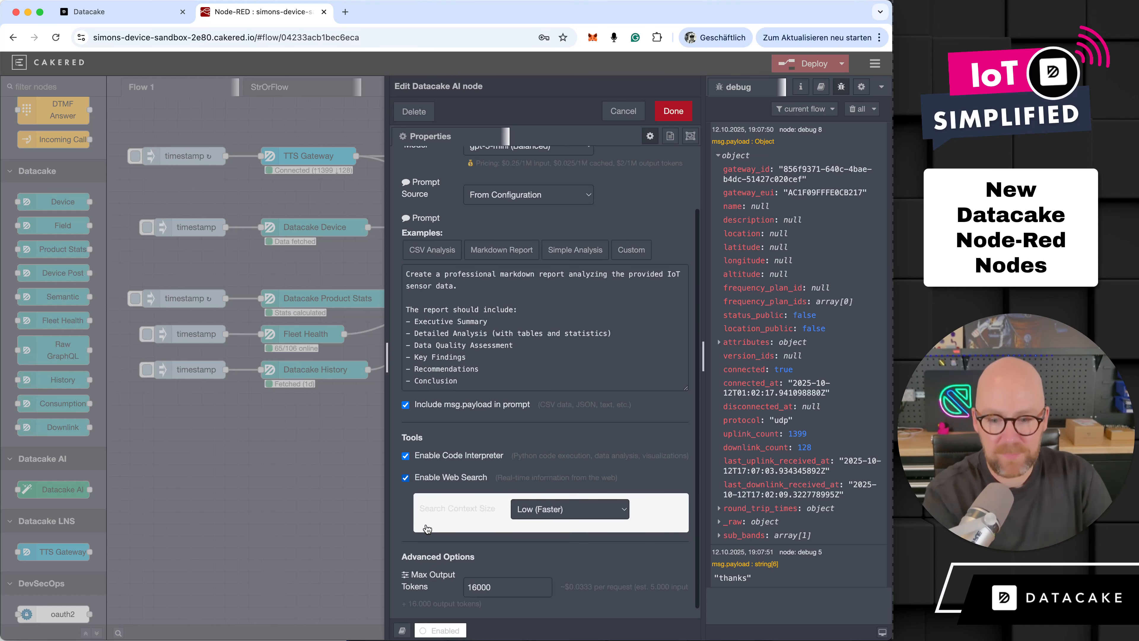
{"action": "left_click", "coordinate": [450, 478]}
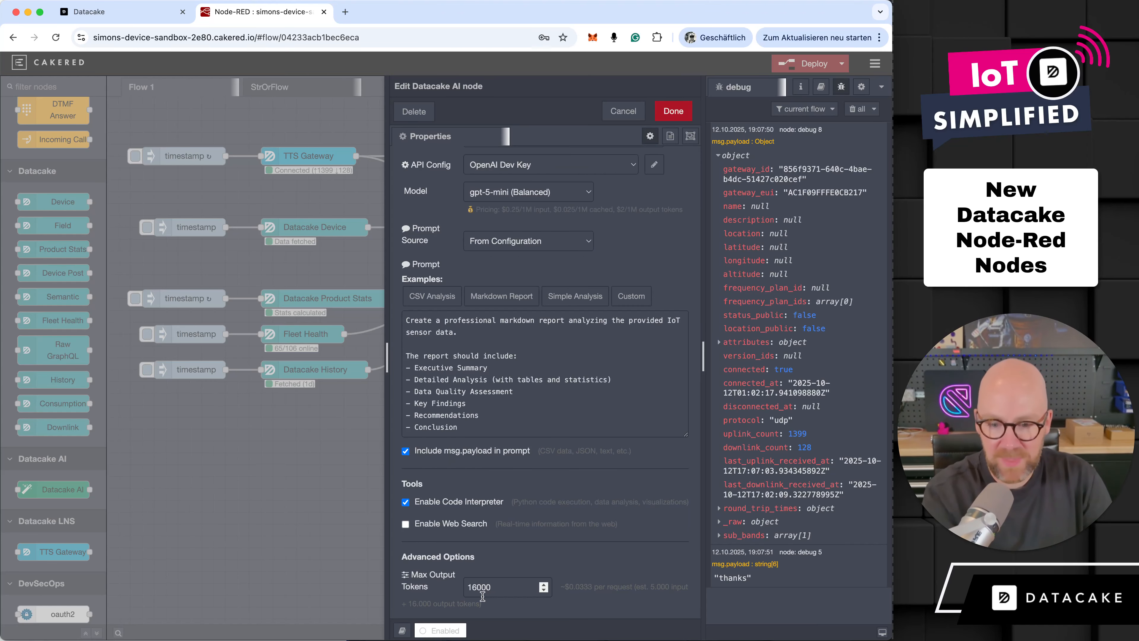
- Set the Datacake AI node's maximum output tokens to 32000 and save the node's settings
{"action": "left_click_drag", "start_coordinate": [477, 590], "coordinate": [462, 591]}
{"action": "scroll", "coordinate": [465, 590], "scroll_direction": "up", "scroll_amount": 1}
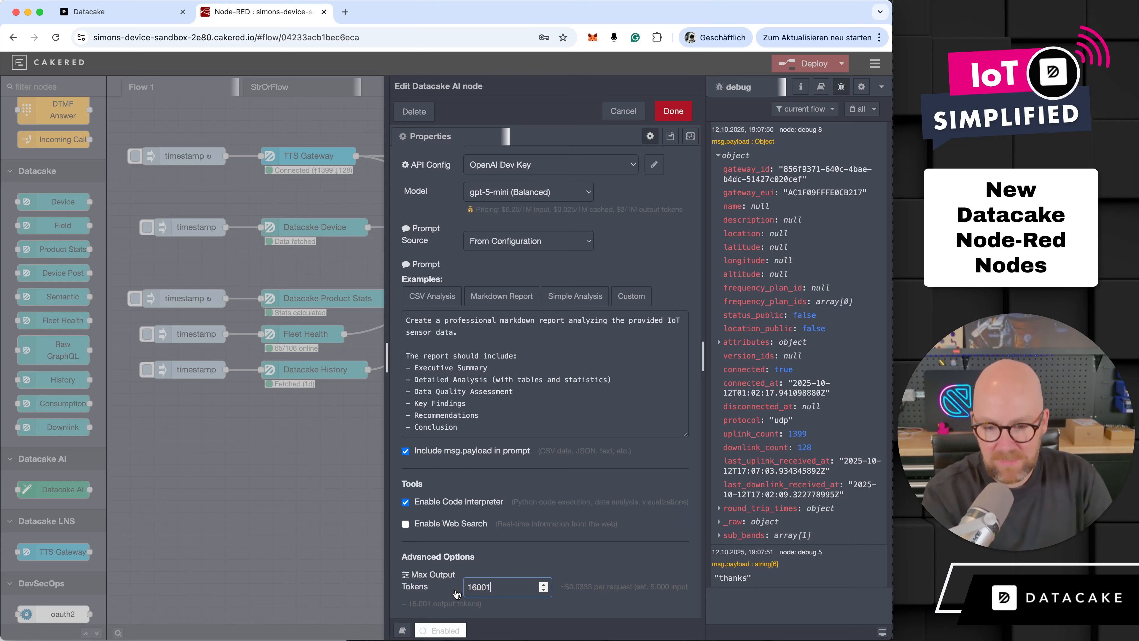
{"action": "double_click", "coordinate": [509, 588]}
{"action": "type", "text": "32"}
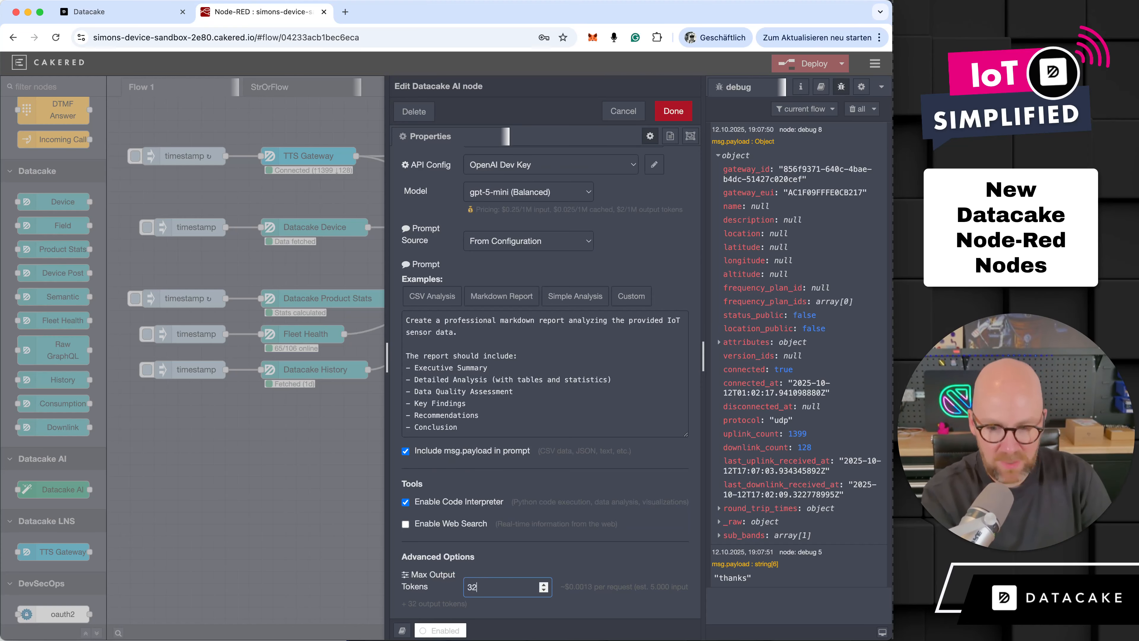
{"action": "type", "text": "000"}
{"action": "left_click", "coordinate": [625, 588]}
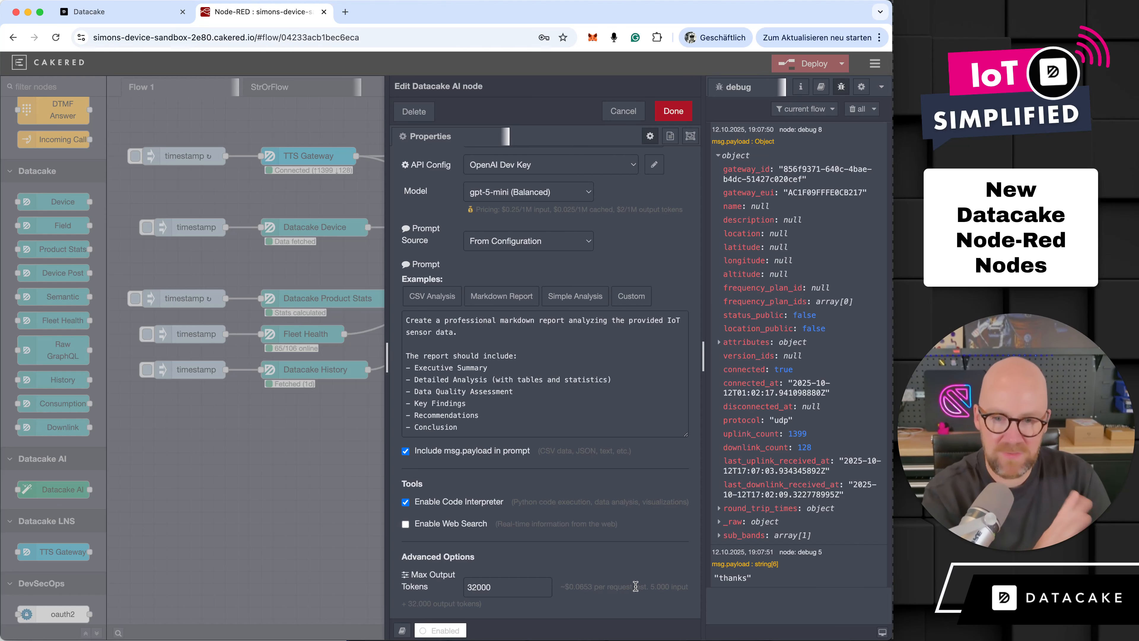
{"action": "left_click", "coordinate": [673, 111]}
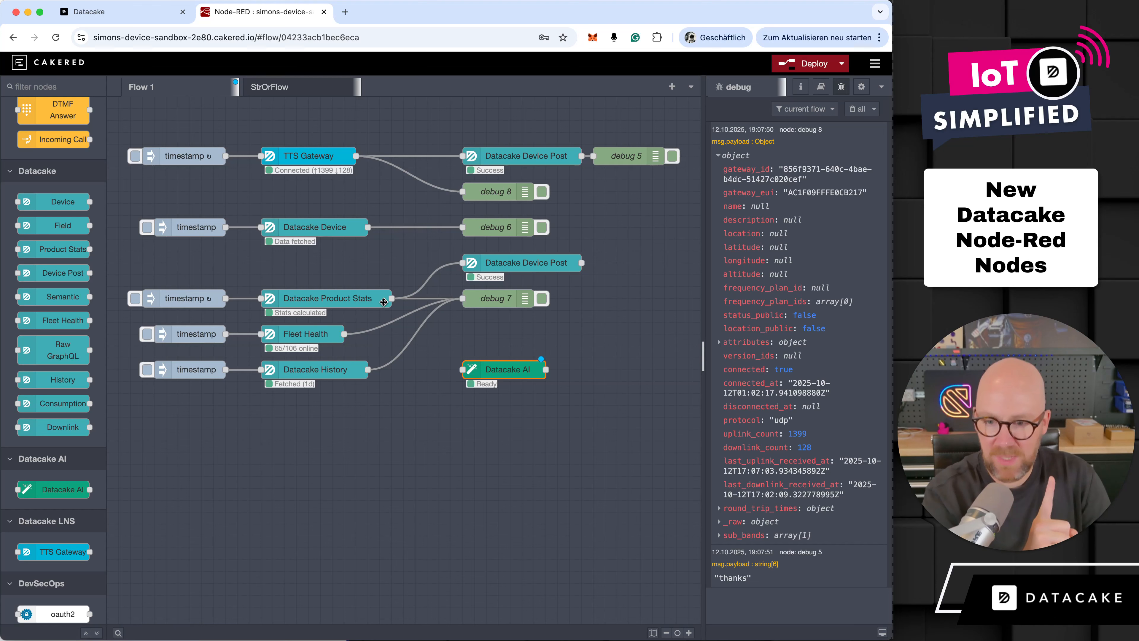
- Connect Datacake Product Stats to the Datacake AI node and wire the AI node's output to a new debug node
{"action": "left_click_drag", "start_coordinate": [392, 298], "coordinate": [469, 370]}
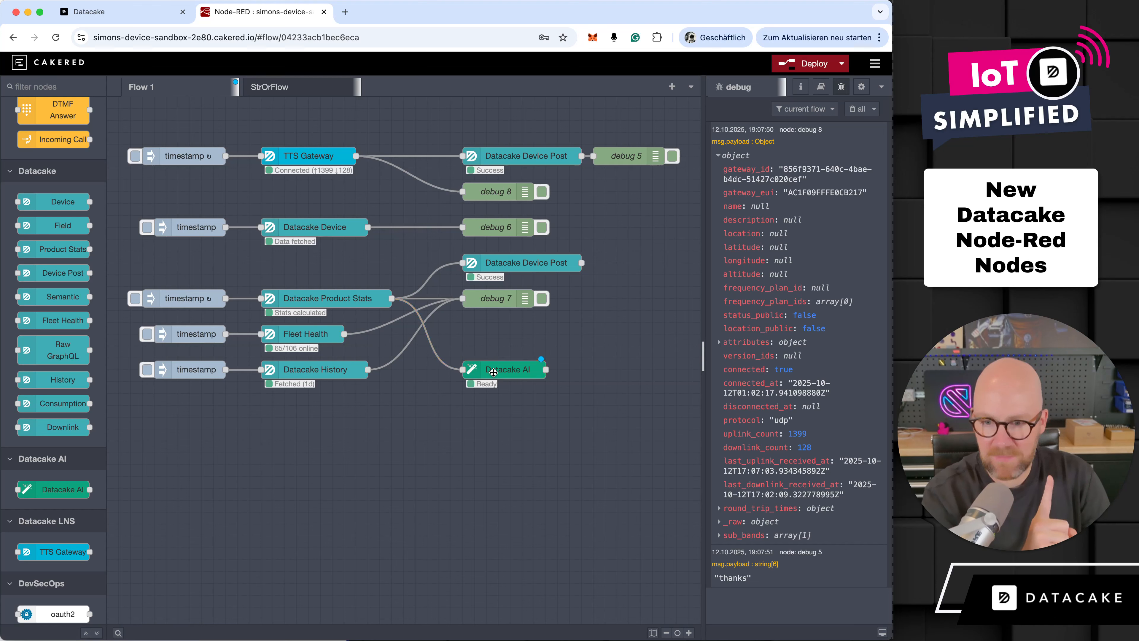
{"action": "scroll", "coordinate": [63, 224], "scroll_direction": "up", "scroll_amount": 20}
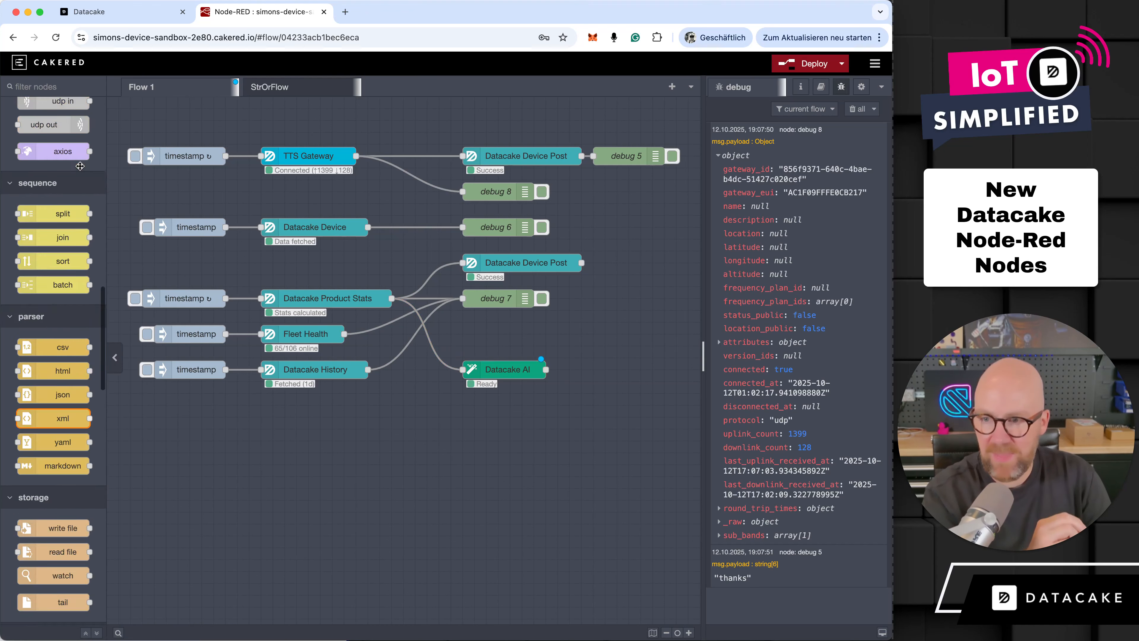
{"action": "left_click_drag", "start_coordinate": [43, 260], "coordinate": [628, 380]}
{"action": "left_click_drag", "start_coordinate": [543, 366], "coordinate": [598, 377]}
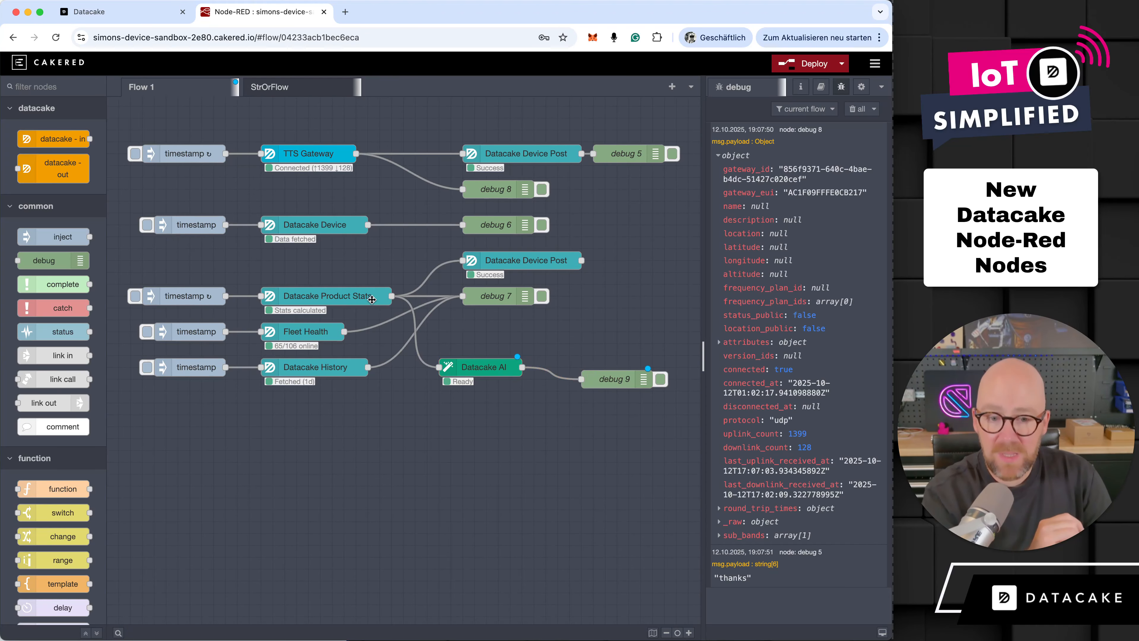
- Clear the debug messages, align the new debug node with Datacake AI and set its output to complete msg object
{"action": "left_click", "coordinate": [854, 108]}
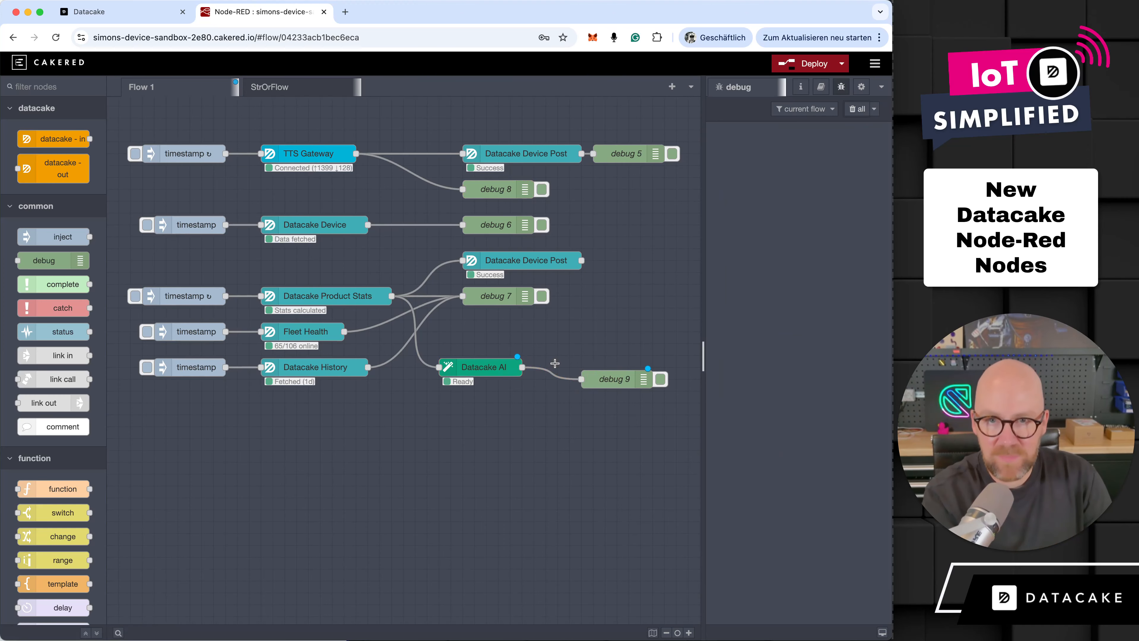
{"action": "left_click_drag", "start_coordinate": [621, 379], "coordinate": [598, 367]}
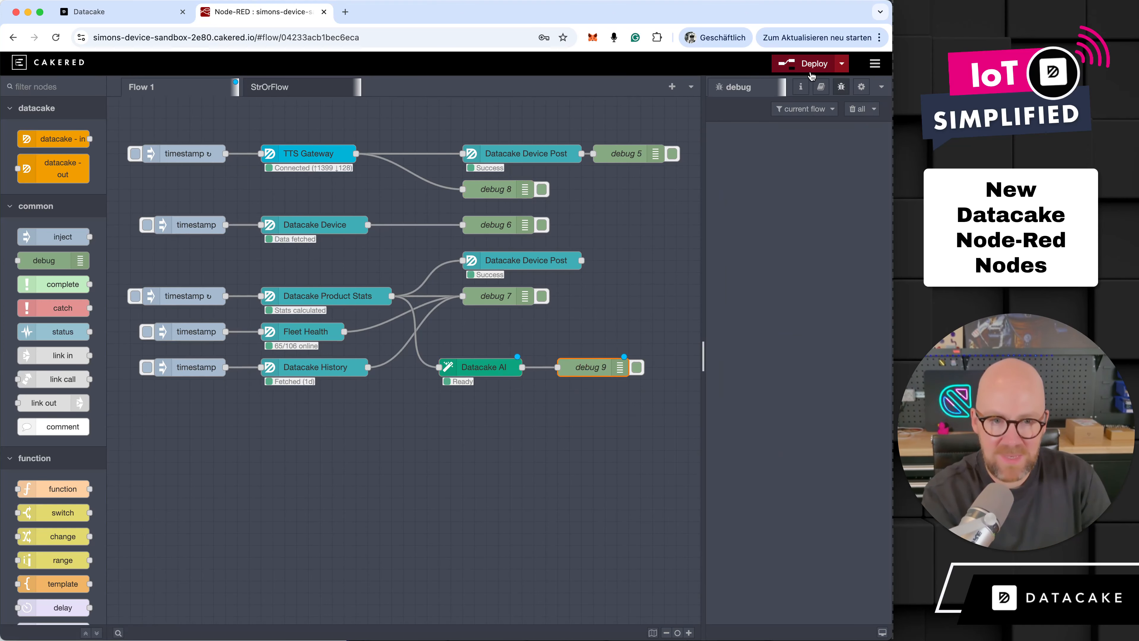
{"action": "double_click", "coordinate": [603, 367]}
{"action": "left_click", "coordinate": [486, 162]}
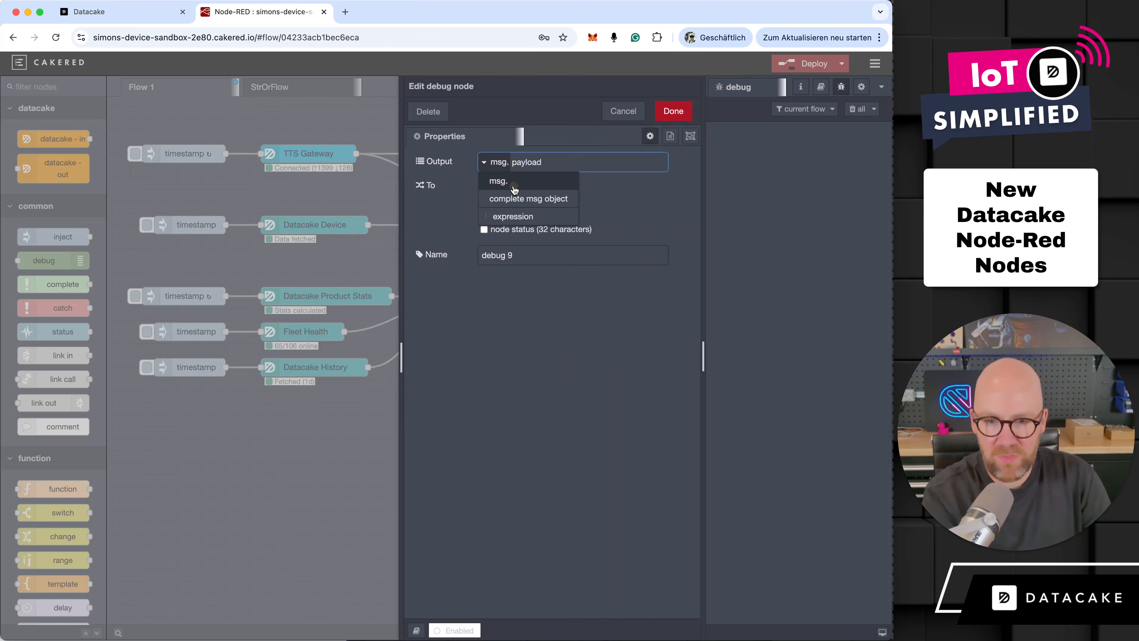
{"action": "left_click", "coordinate": [533, 197]}
{"action": "left_click", "coordinate": [667, 108]}
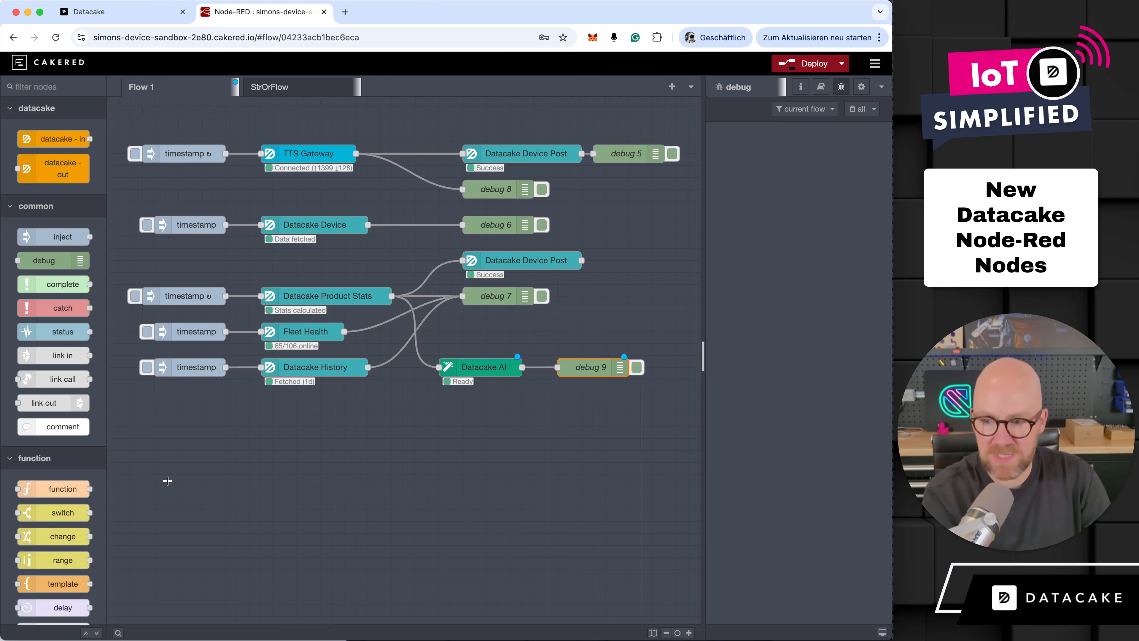
- Add a second debug node below the first, wire it to the Datacake AI output, and deploy the flow
{"action": "left_click_drag", "start_coordinate": [65, 270], "coordinate": [593, 403]}
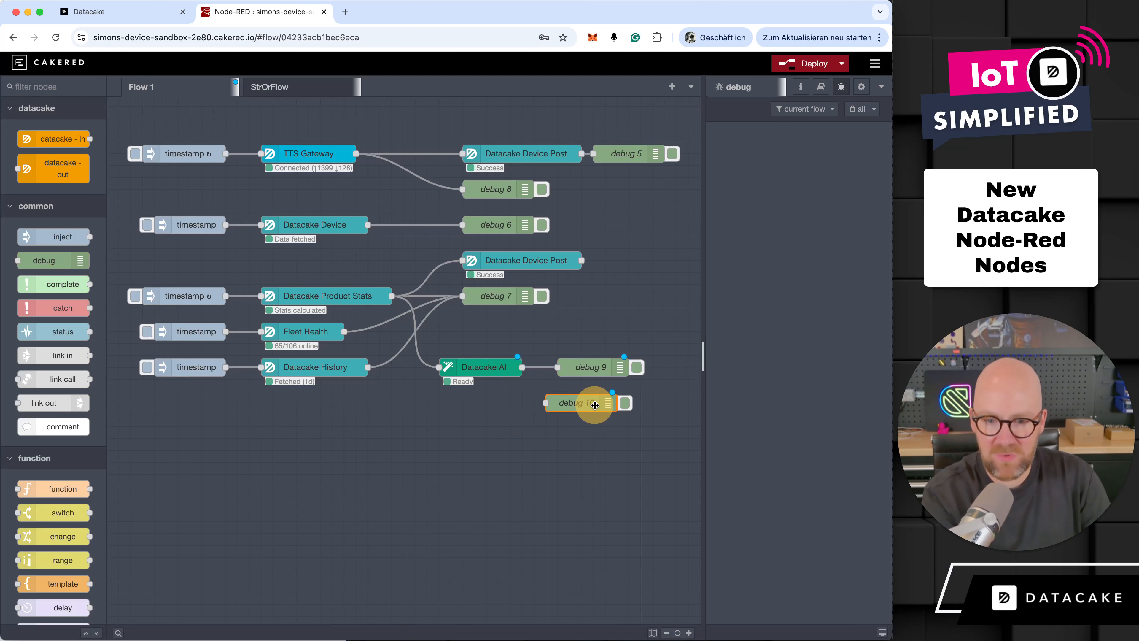
{"action": "left_click_drag", "start_coordinate": [522, 367], "coordinate": [579, 401]}
{"action": "left_click", "coordinate": [812, 64]}
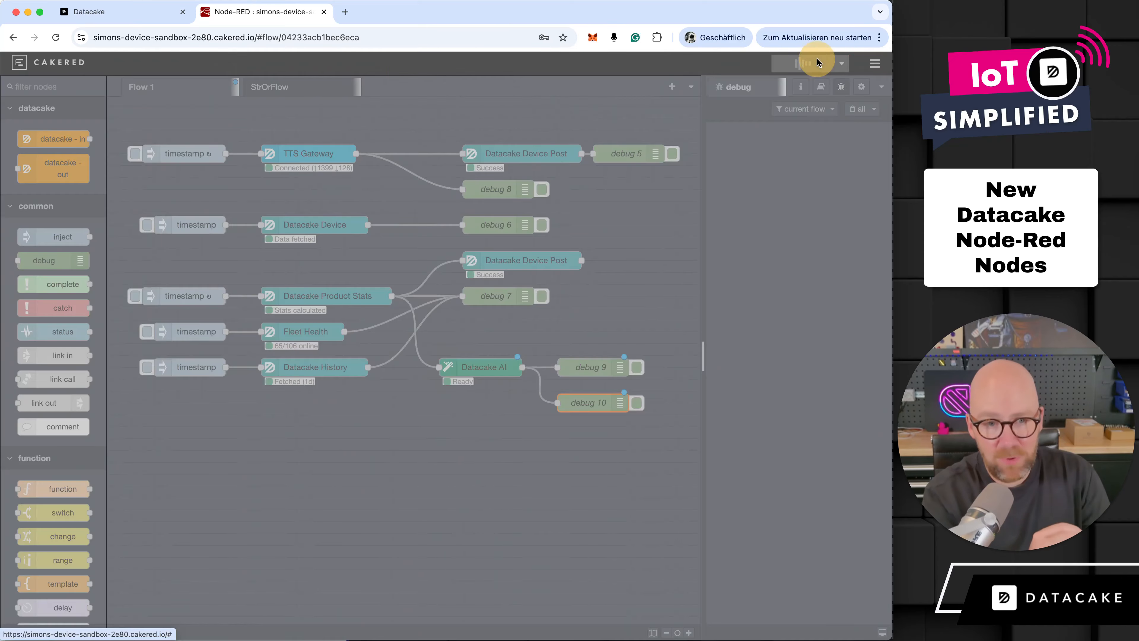
{"action": "left_click", "coordinate": [558, 110]}
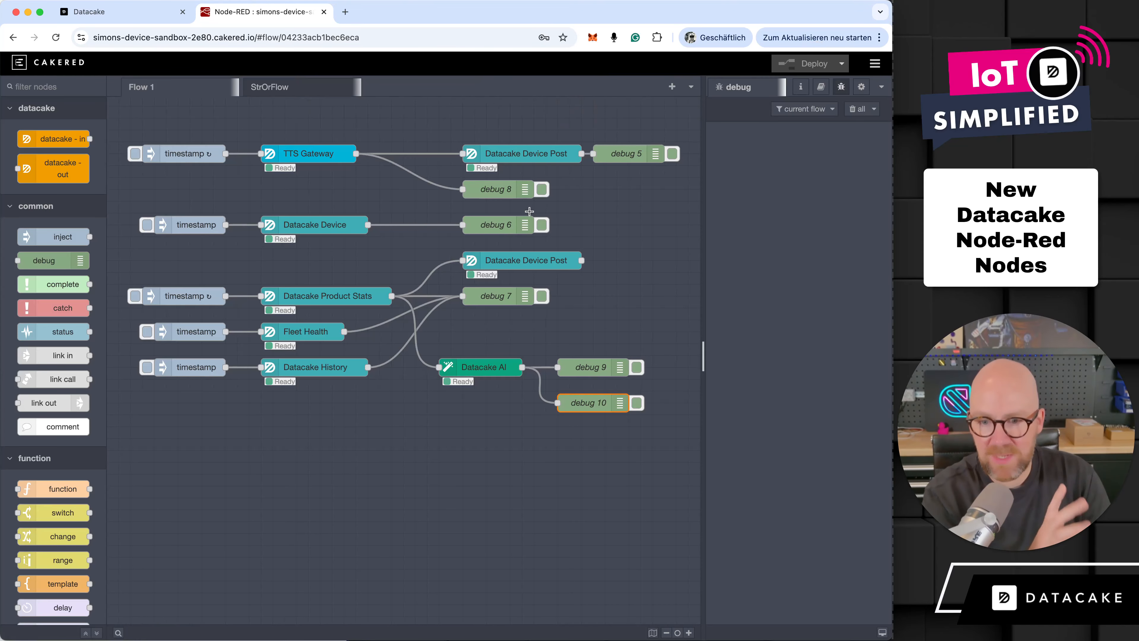
- Trigger the Datacake Product Stats branch and inspect the statistics object that debug 7 outputs
{"action": "left_click", "coordinate": [141, 296]}
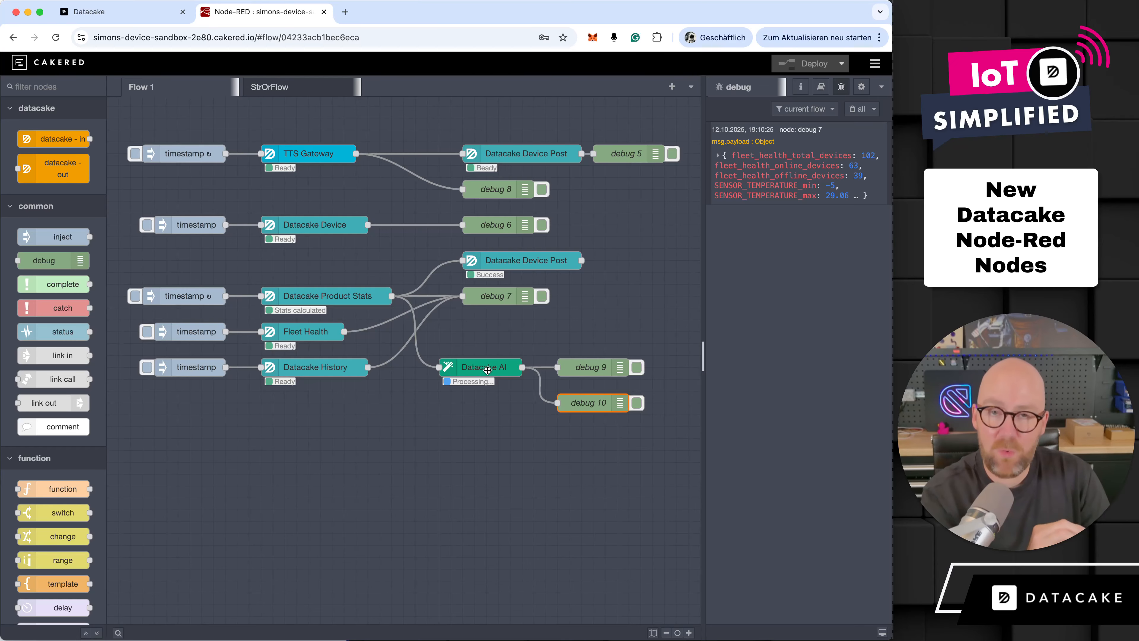
{"action": "left_click", "coordinate": [774, 156]}
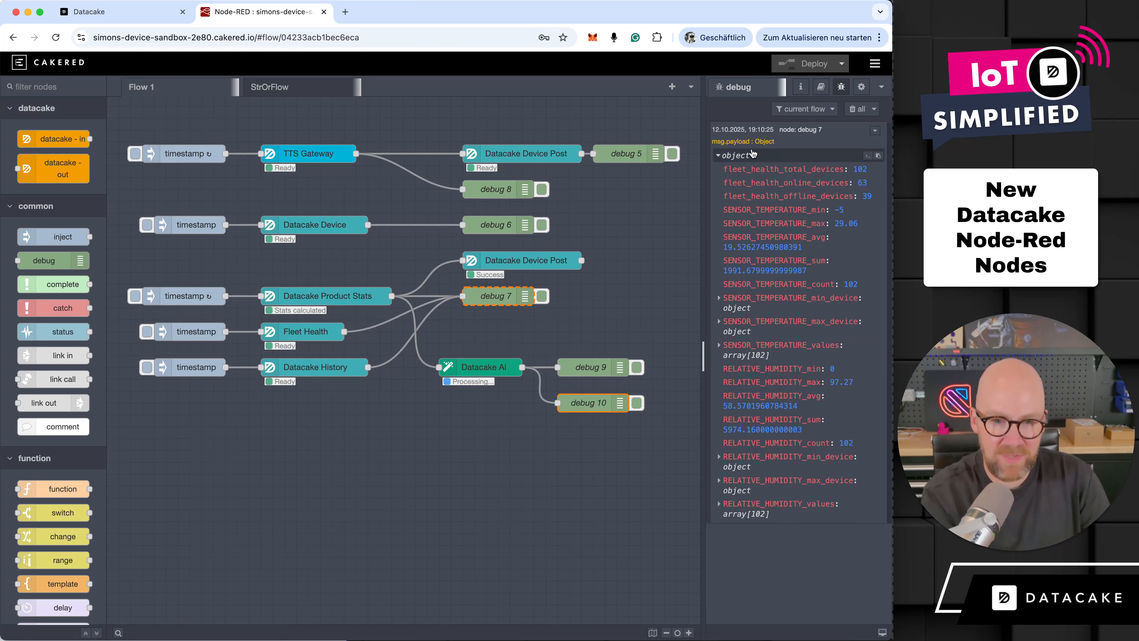
{"action": "left_click", "coordinate": [724, 156]}
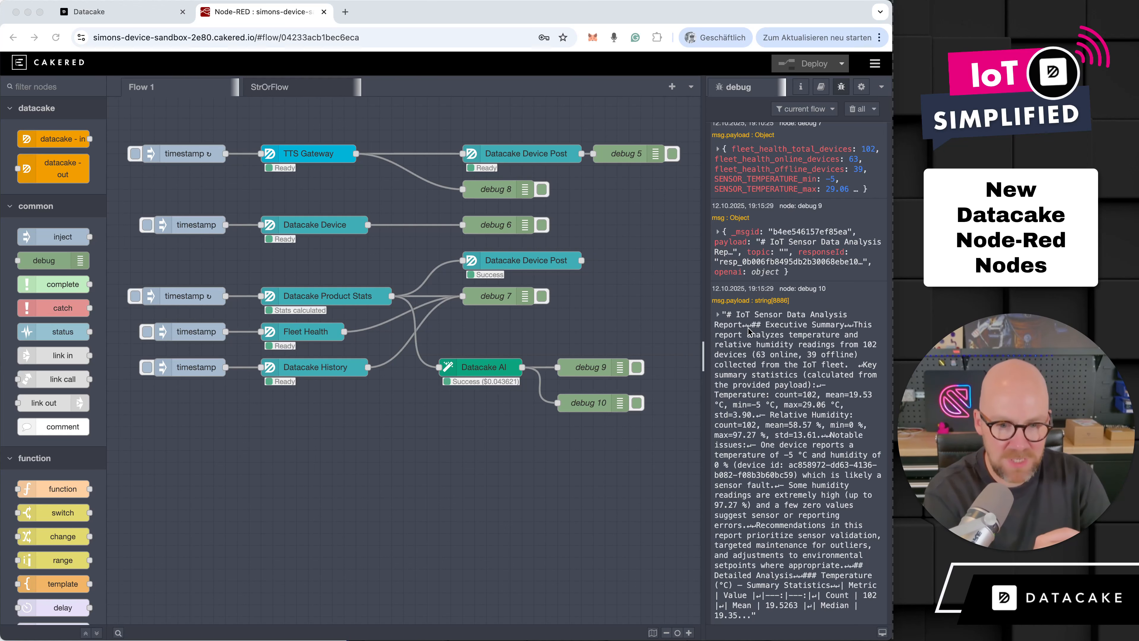
- Expand the AI-generated report from debug 10, widen the debug area, and read the executive summary and notable issues
{"action": "left_click", "coordinate": [718, 315]}
{"action": "scroll", "coordinate": [770, 428], "scroll_direction": "down", "scroll_amount": 3}
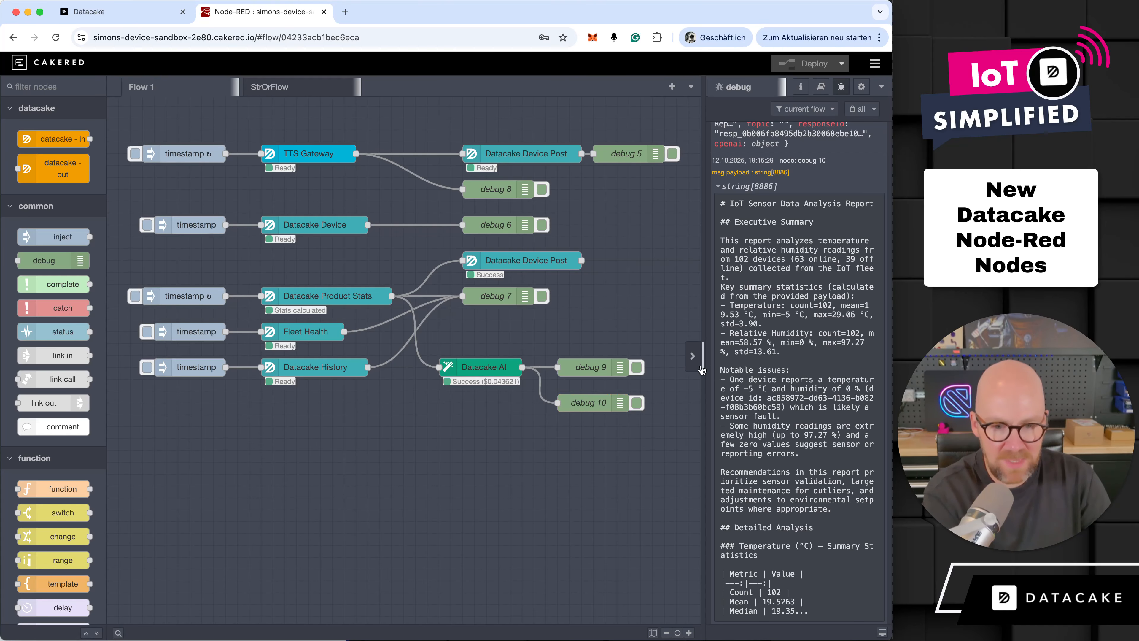
{"action": "left_click_drag", "start_coordinate": [703, 361], "coordinate": [563, 359]}
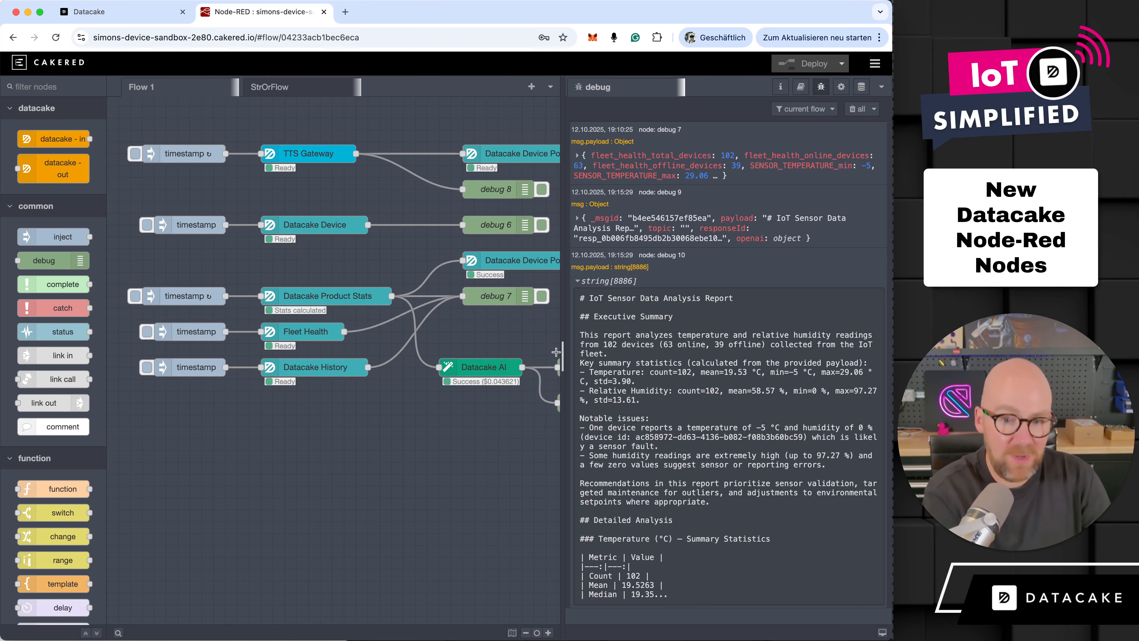
{"action": "left_click_drag", "start_coordinate": [560, 354], "coordinate": [534, 359]}
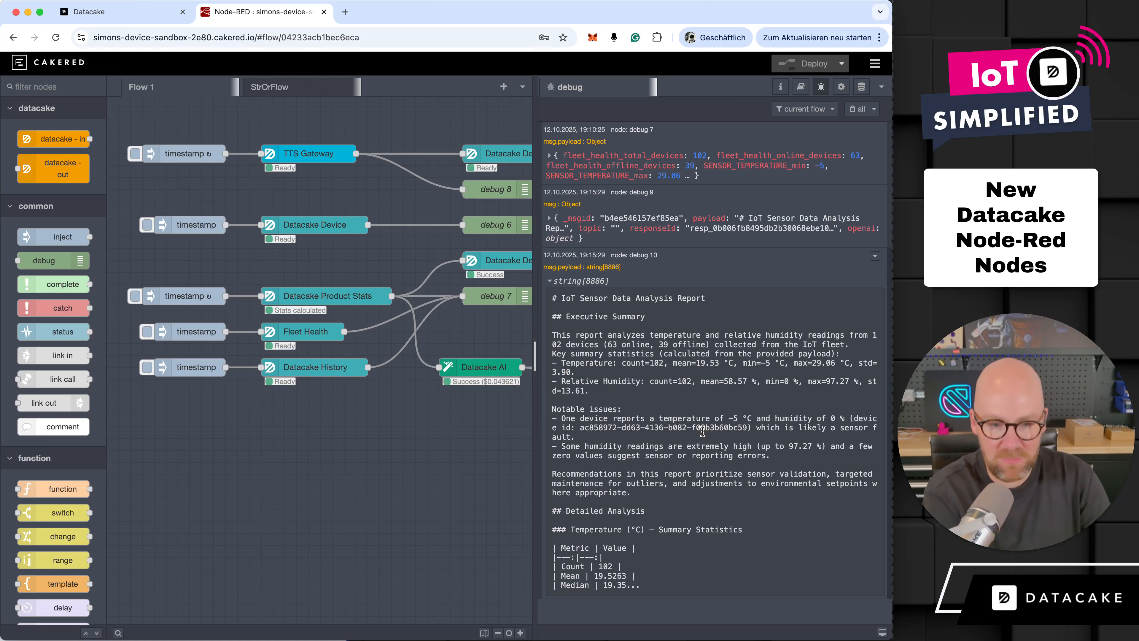
{"action": "left_click_drag", "start_coordinate": [770, 455], "coordinate": [560, 449]}
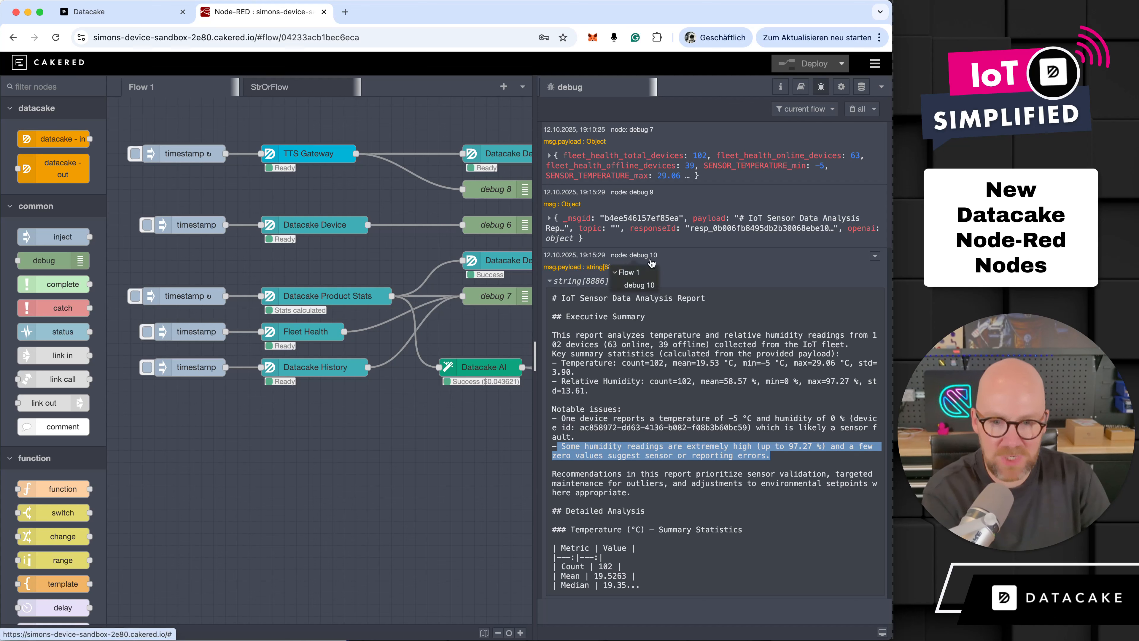
- Examine the openai usage and cost details in the debug 9 message, and narrow the debug area again
{"action": "left_click", "coordinate": [650, 237]}
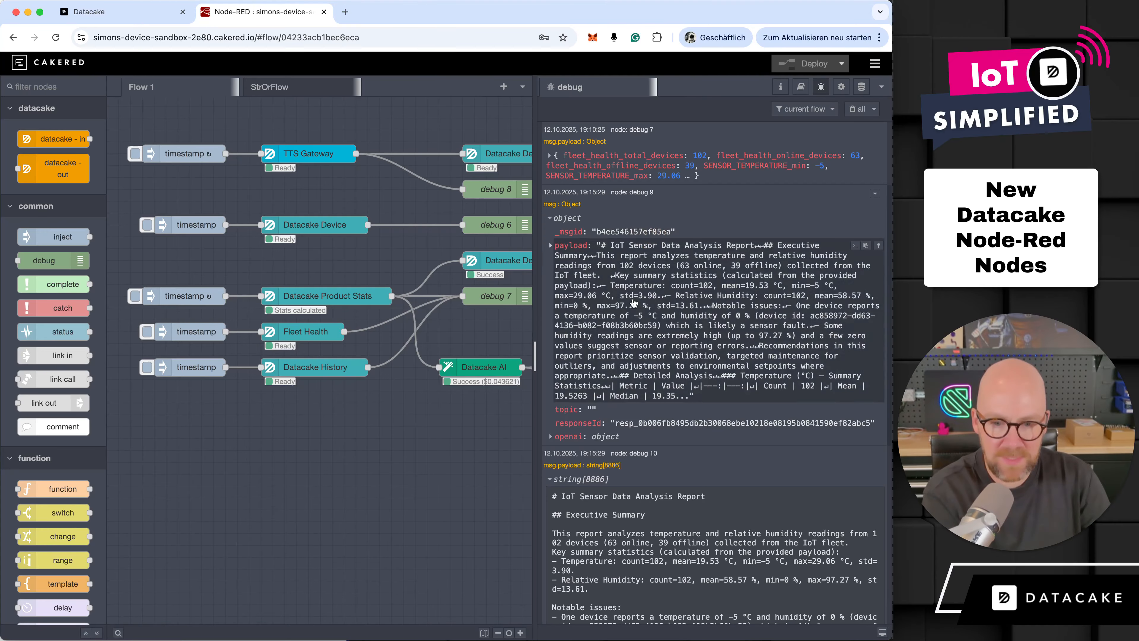
{"action": "left_click", "coordinate": [568, 436]}
{"action": "scroll", "coordinate": [576, 433], "scroll_direction": "down", "scroll_amount": 5}
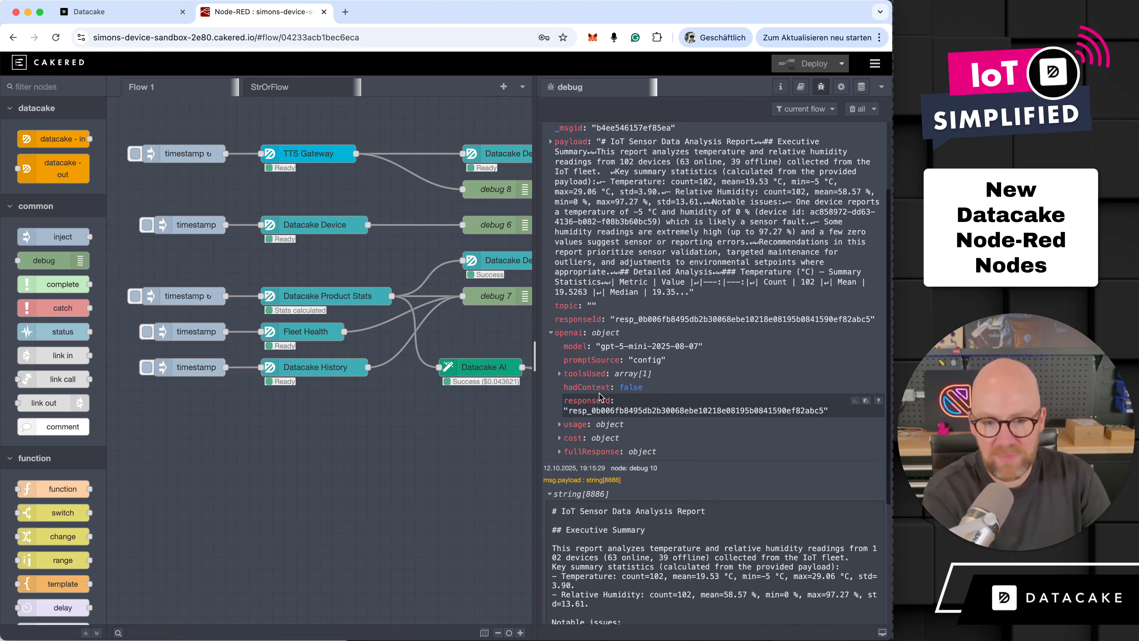
{"action": "left_click", "coordinate": [576, 427]}
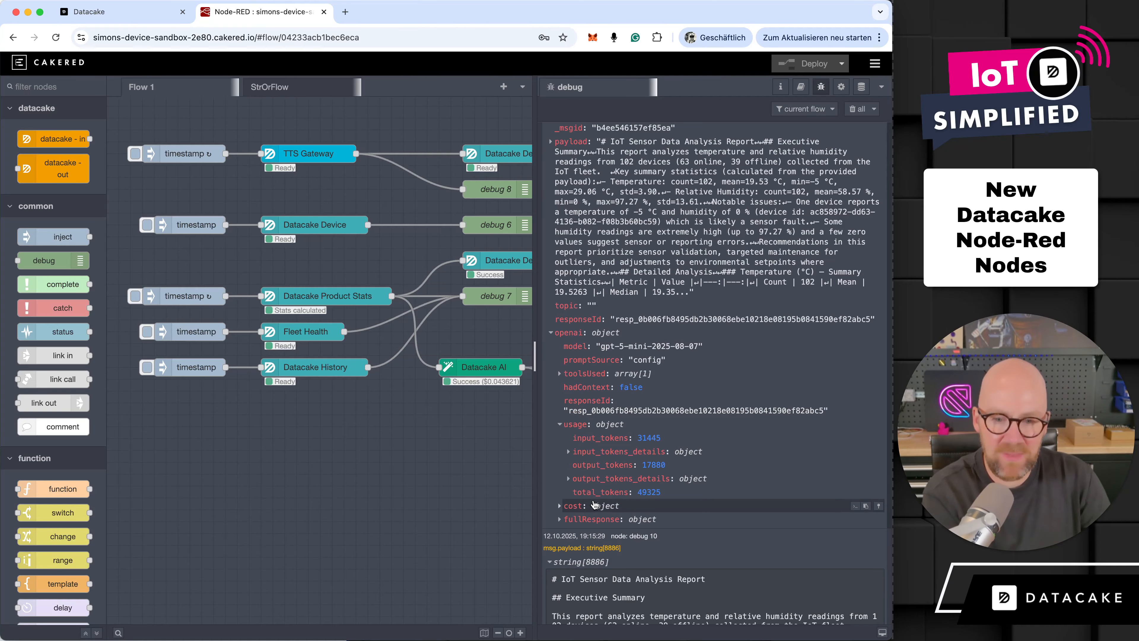
{"action": "left_click", "coordinate": [574, 505]}
{"action": "scroll", "coordinate": [623, 546], "scroll_direction": "down", "scroll_amount": 4}
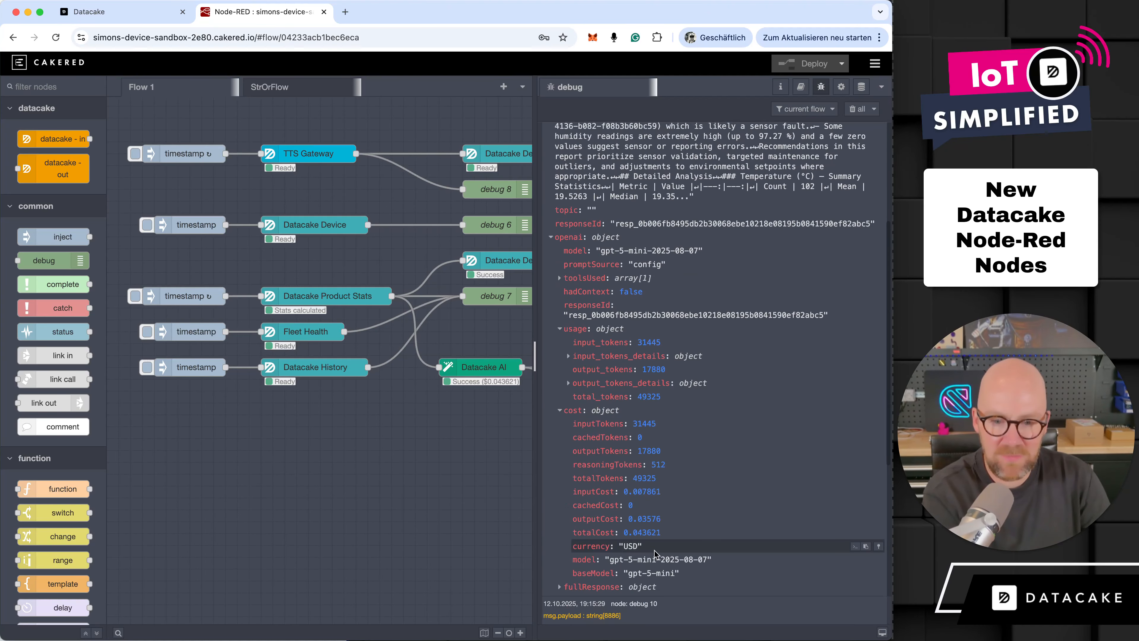
{"action": "scroll", "coordinate": [623, 588], "scroll_direction": "up", "scroll_amount": 8}
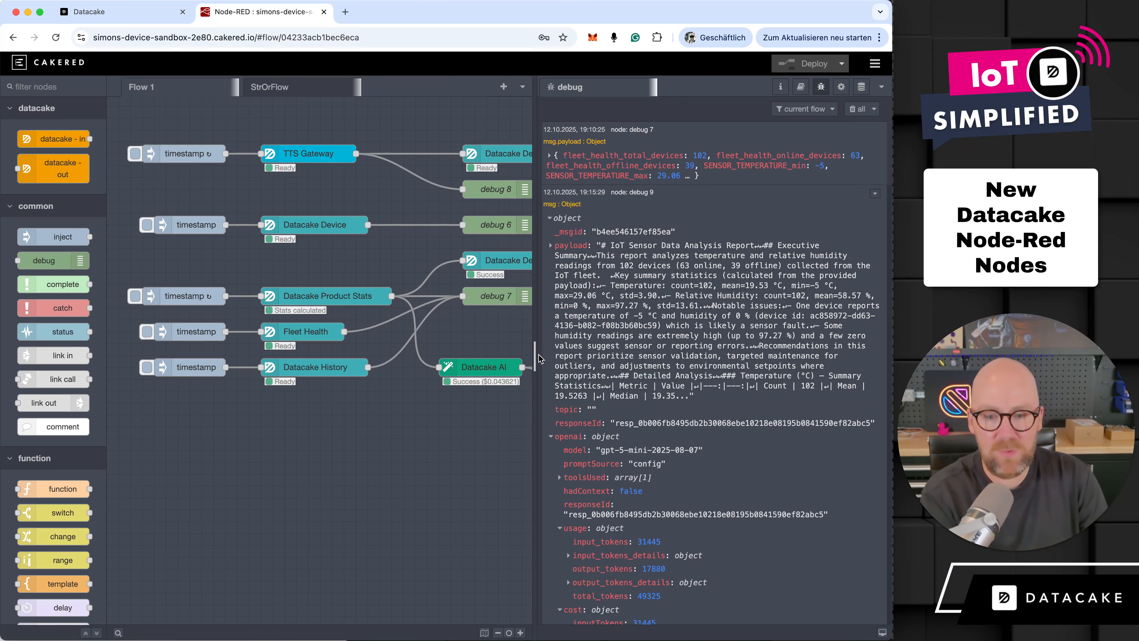
{"action": "left_click_drag", "start_coordinate": [536, 357], "coordinate": [668, 345]}
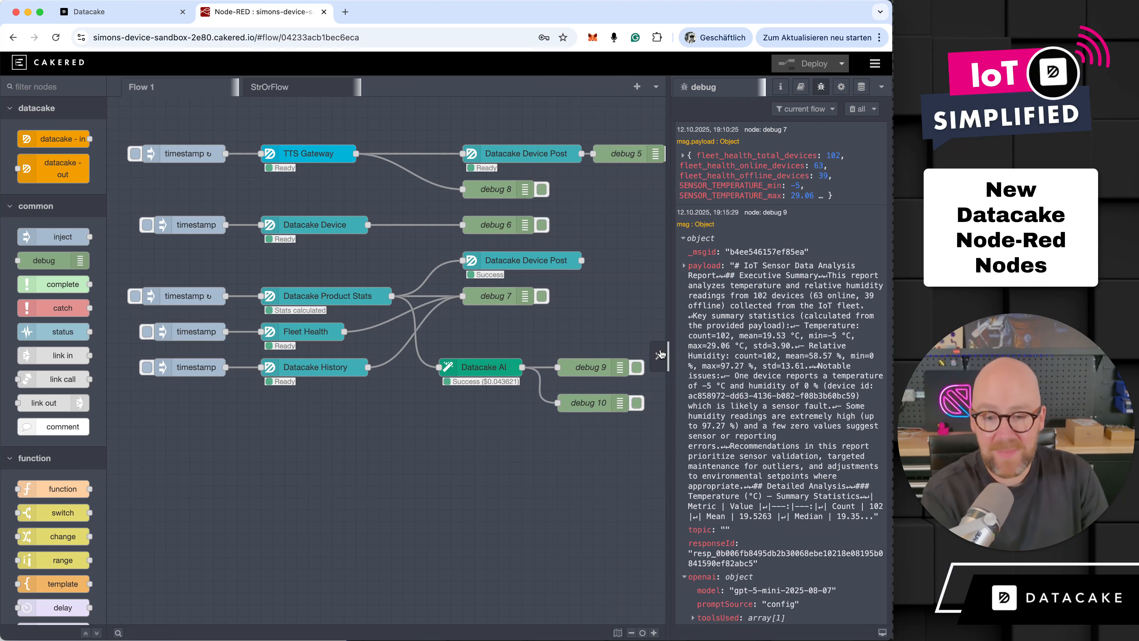